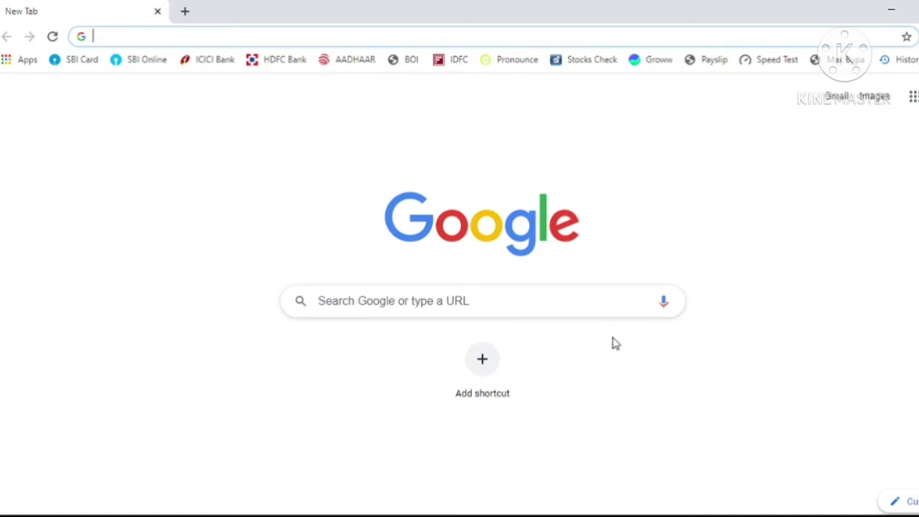
- Load the netronline.com website from the address bar
{"action": "type", "text": "ne"}
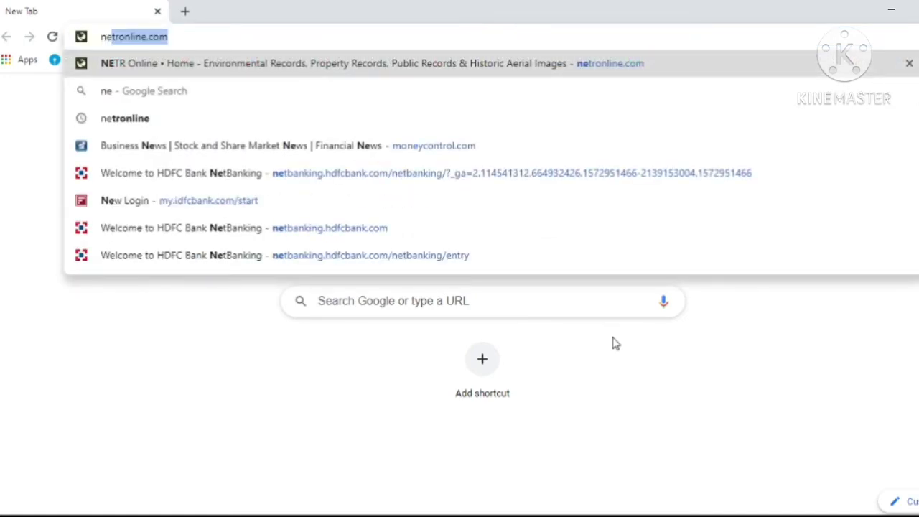
{"action": "key", "text": "Return"}
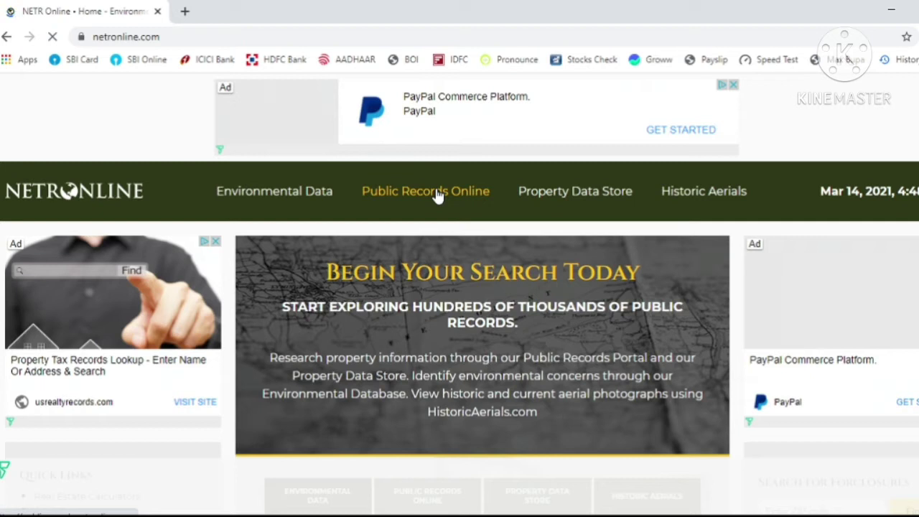
- Go to the Public Records Online directory and choose Illinois from the state list
{"action": "left_click", "coordinate": [436, 194]}
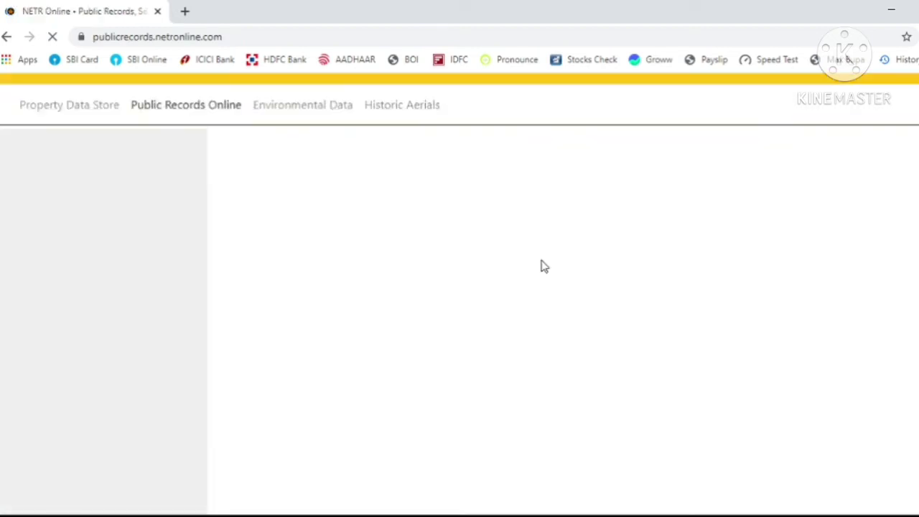
{"action": "scroll", "coordinate": [544, 266], "scroll_direction": "down", "scroll_amount": 3}
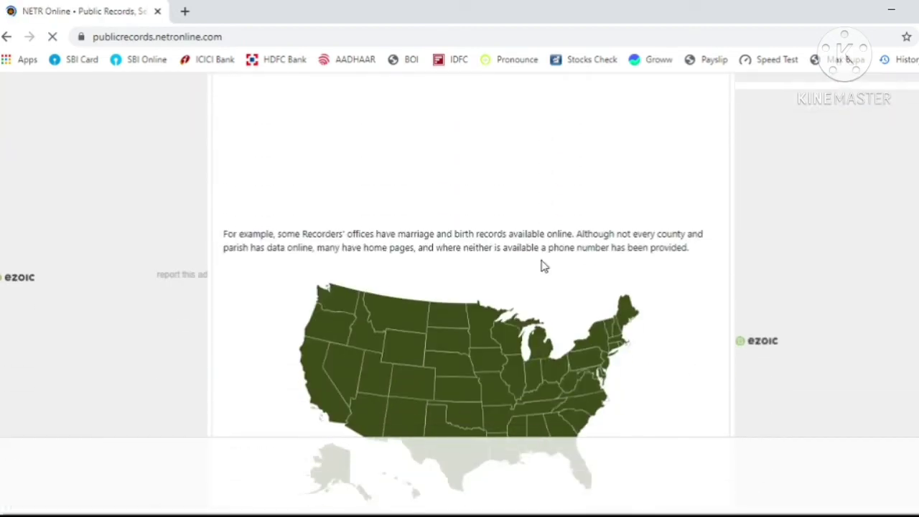
{"action": "scroll", "coordinate": [543, 267], "scroll_direction": "down", "scroll_amount": 2}
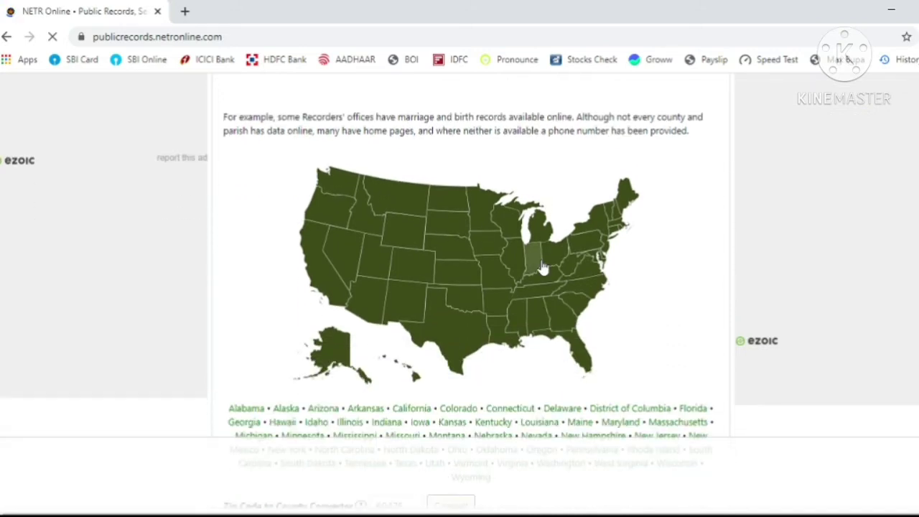
{"action": "scroll", "coordinate": [543, 266], "scroll_direction": "down", "scroll_amount": 1}
{"action": "scroll", "coordinate": [543, 267], "scroll_direction": "up", "scroll_amount": 4}
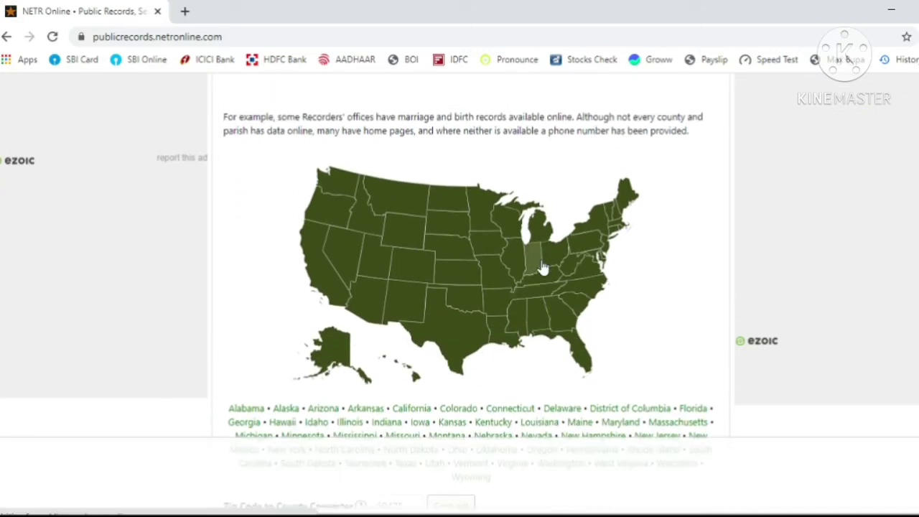
{"action": "scroll", "coordinate": [544, 266], "scroll_direction": "down", "scroll_amount": 4}
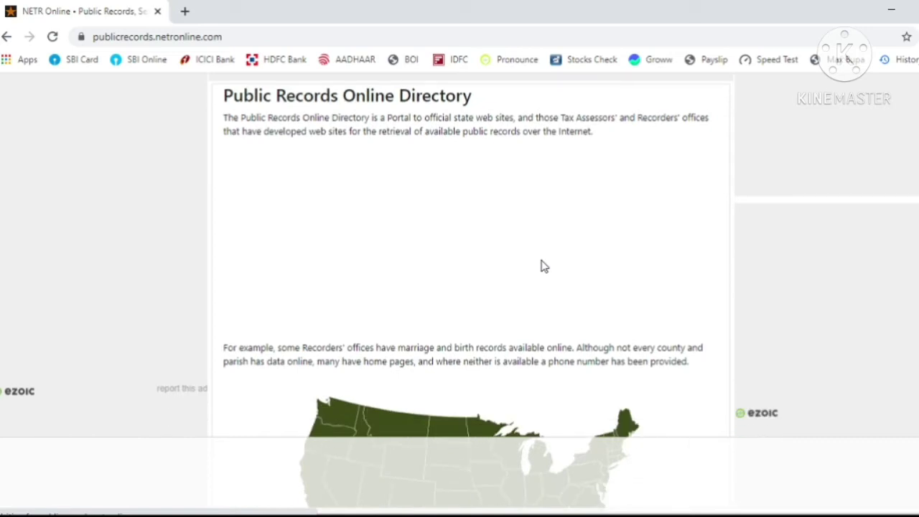
{"action": "scroll", "coordinate": [542, 260], "scroll_direction": "down", "scroll_amount": 1}
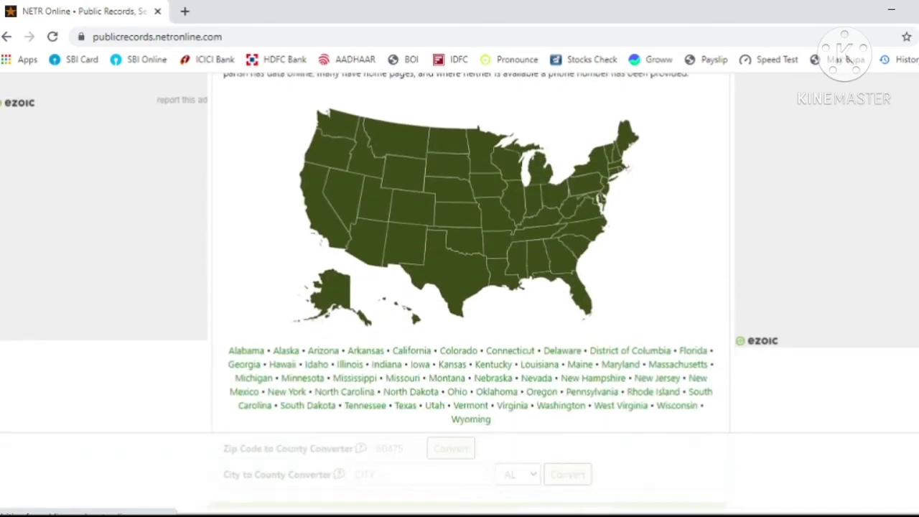
{"action": "scroll", "coordinate": [715, 426], "scroll_direction": "up", "scroll_amount": 6}
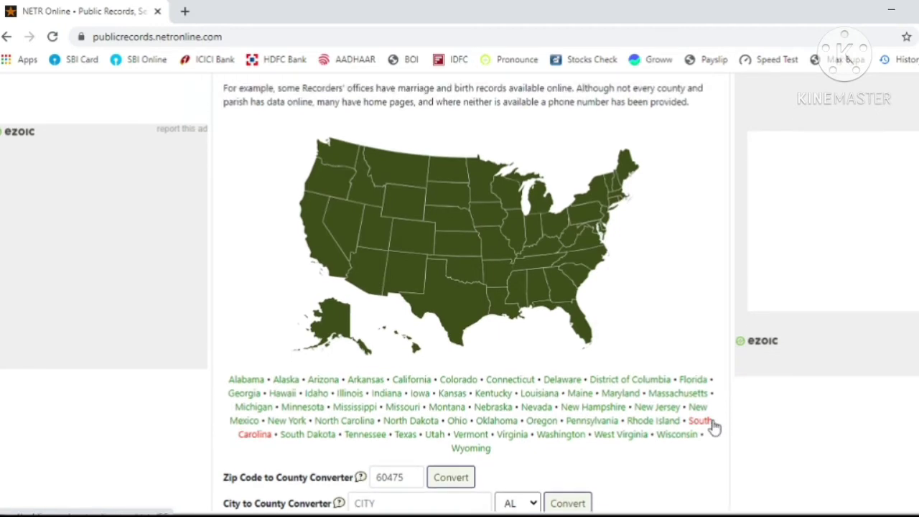
{"action": "scroll", "coordinate": [714, 426], "scroll_direction": "down", "scroll_amount": 4}
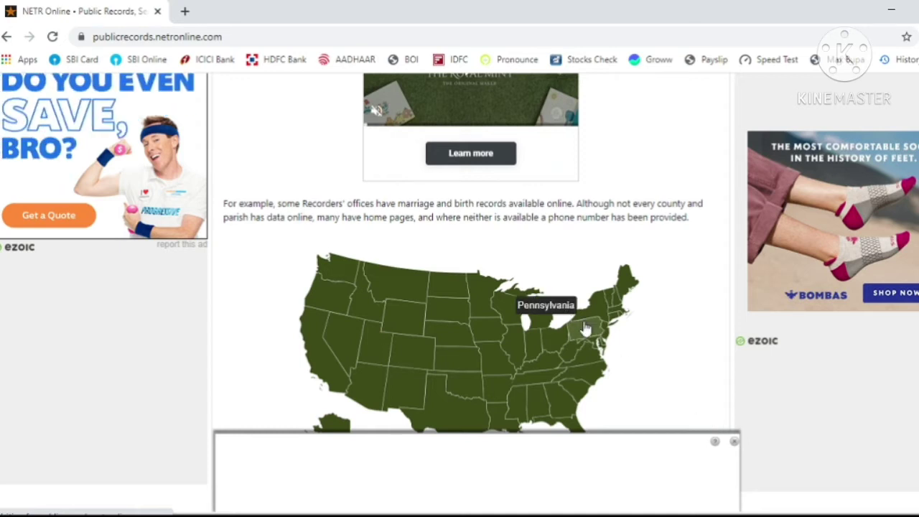
{"action": "scroll", "coordinate": [585, 326], "scroll_direction": "down", "scroll_amount": 4}
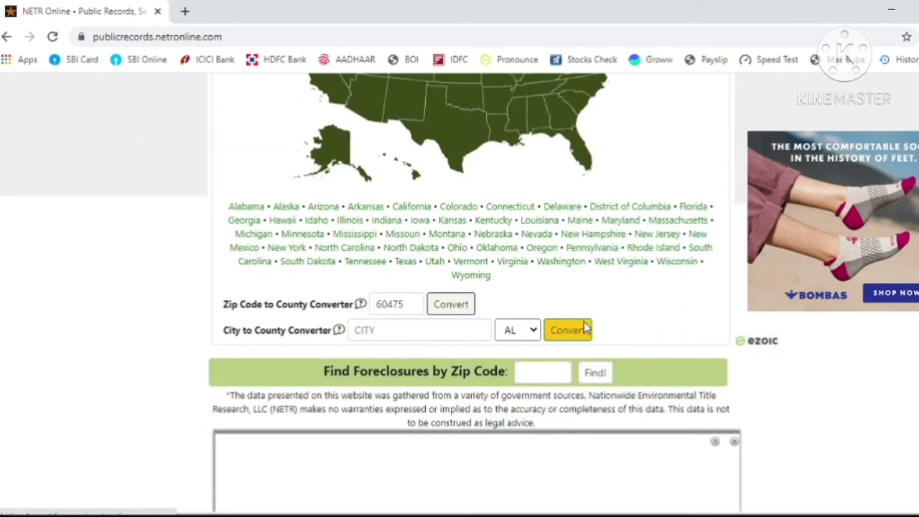
{"action": "left_click", "coordinate": [349, 222]}
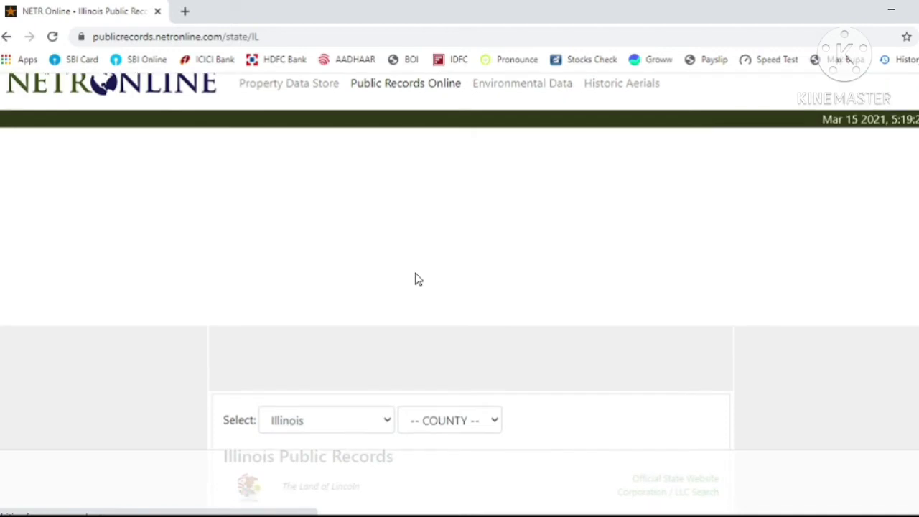
- Pick Adams from the Illinois counties list and bring its offices table into view
{"action": "scroll", "coordinate": [419, 280], "scroll_direction": "down", "scroll_amount": 5}
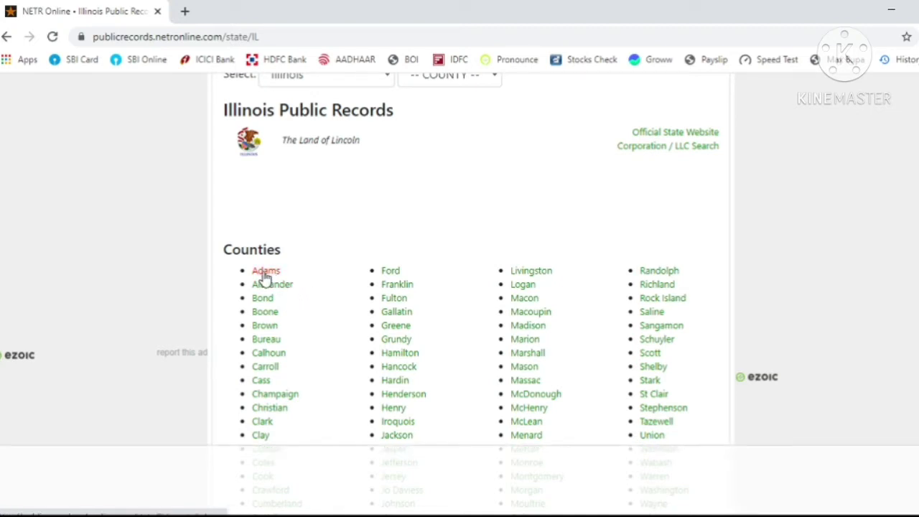
{"action": "left_click", "coordinate": [264, 272]}
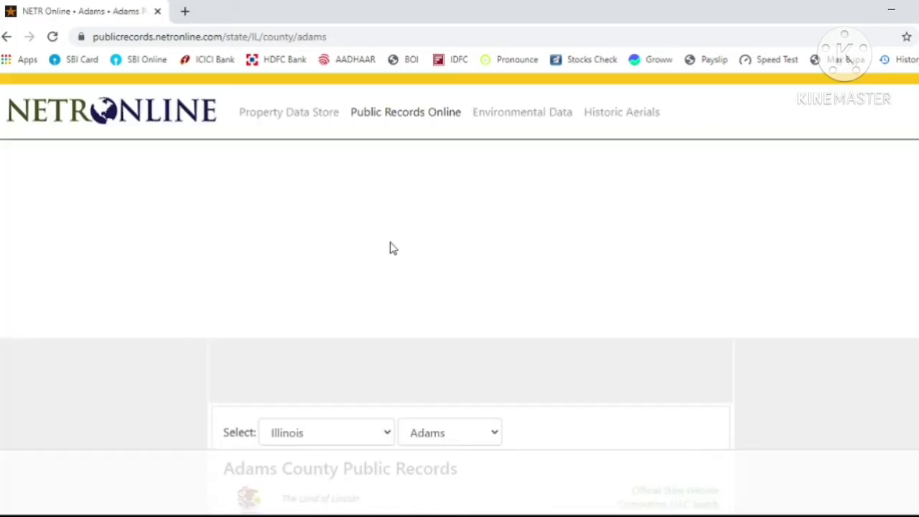
{"action": "scroll", "coordinate": [307, 285], "scroll_direction": "down", "scroll_amount": 5}
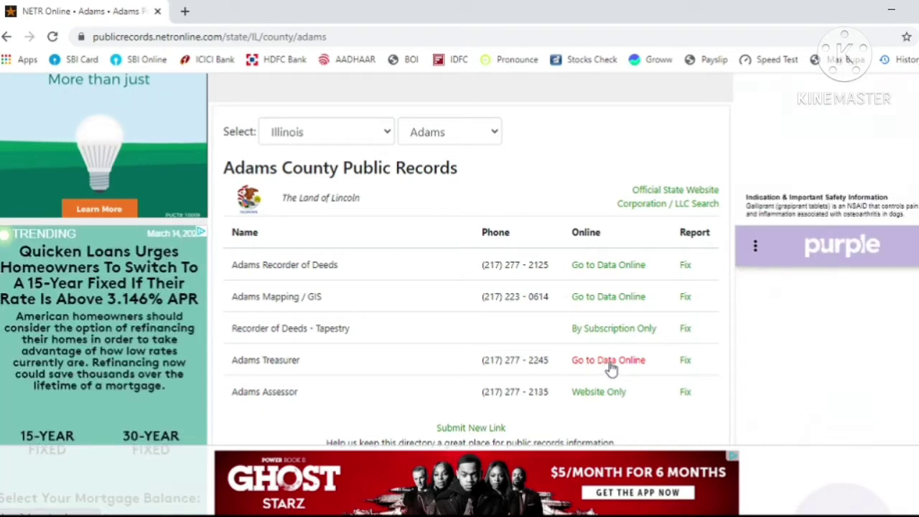
- Open the Adams Treasurer's online tax search form, then start a blank new tab
{"action": "left_click", "coordinate": [610, 363]}
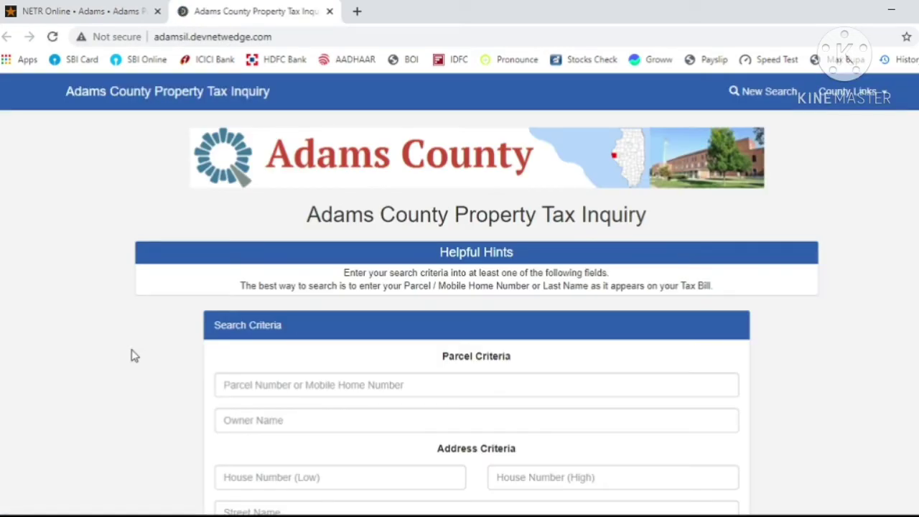
{"action": "scroll", "coordinate": [134, 355], "scroll_direction": "down", "scroll_amount": 3}
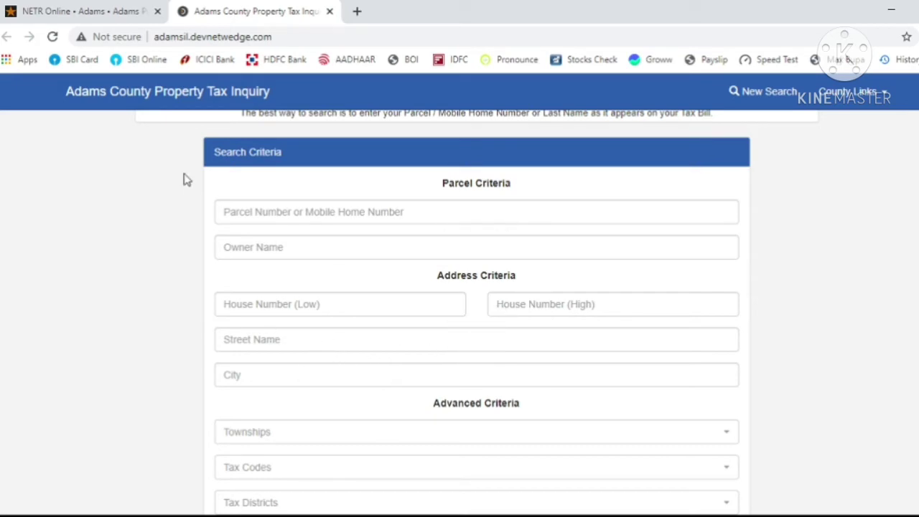
{"action": "left_click", "coordinate": [355, 16]}
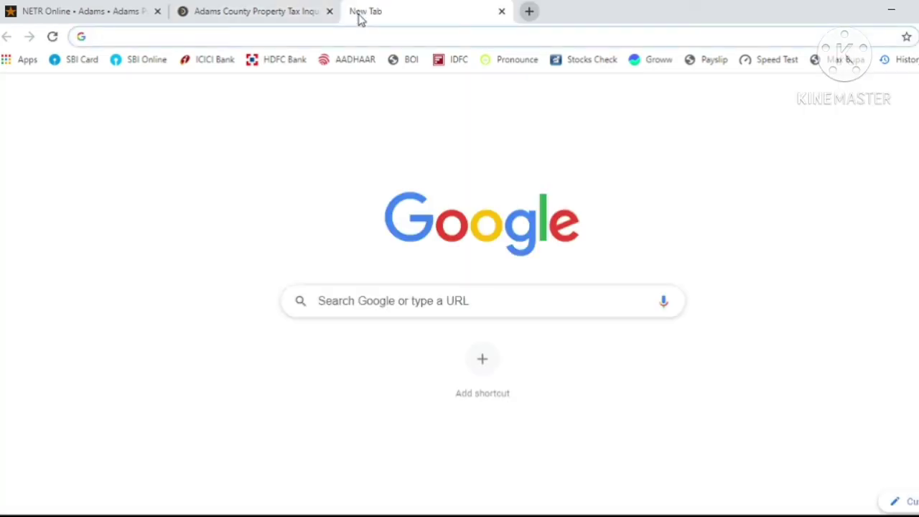
- Search Google for 'property for sale in adams county illinois' and open the realtor.com result
{"action": "type", "text": "proe"}
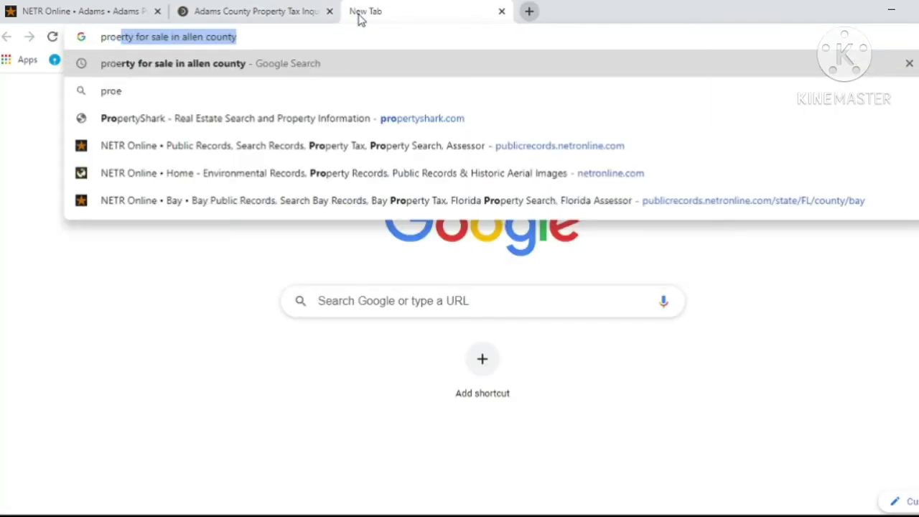
{"action": "type", "text": "rt"}
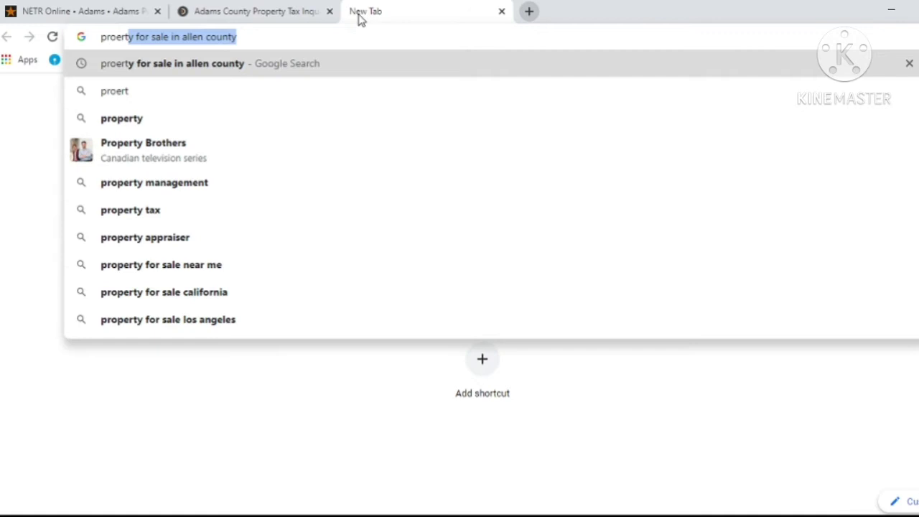
{"action": "type", "text": "y for"}
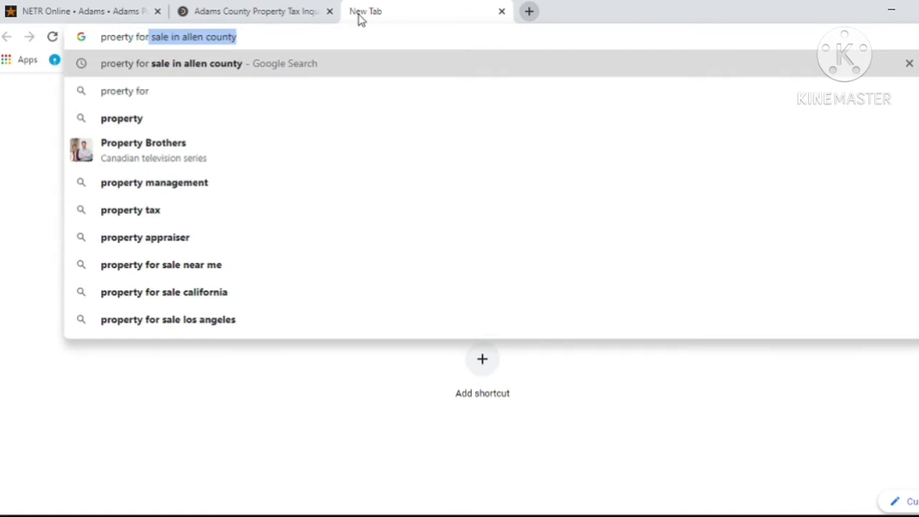
{"action": "type", "text": " sale "}
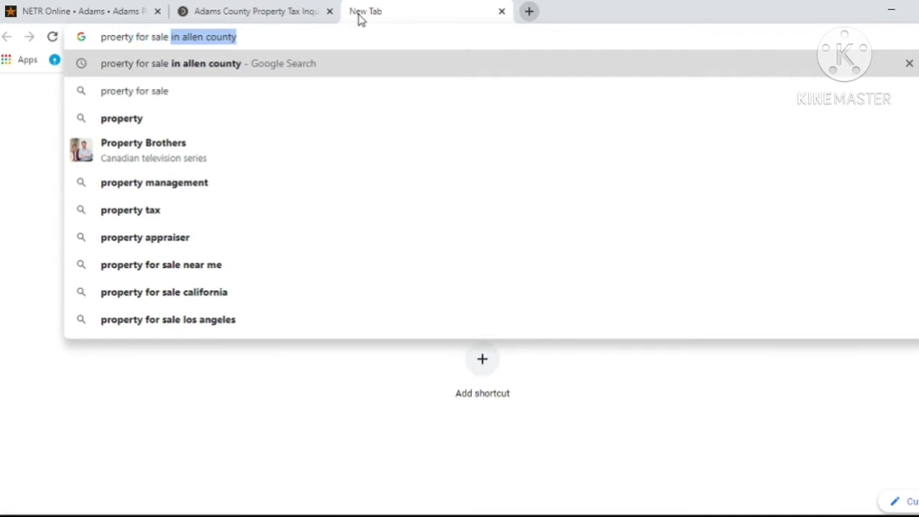
{"action": "type", "text": "in ada"}
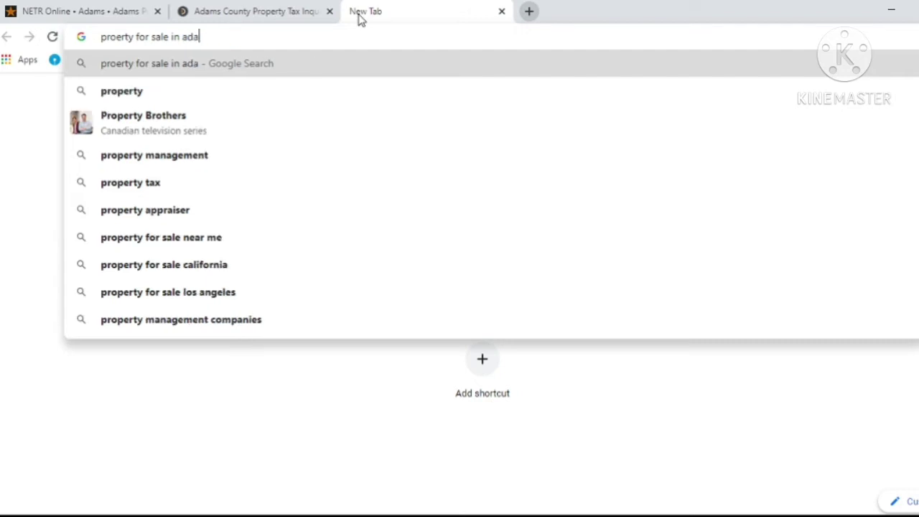
{"action": "type", "text": "ms con"}
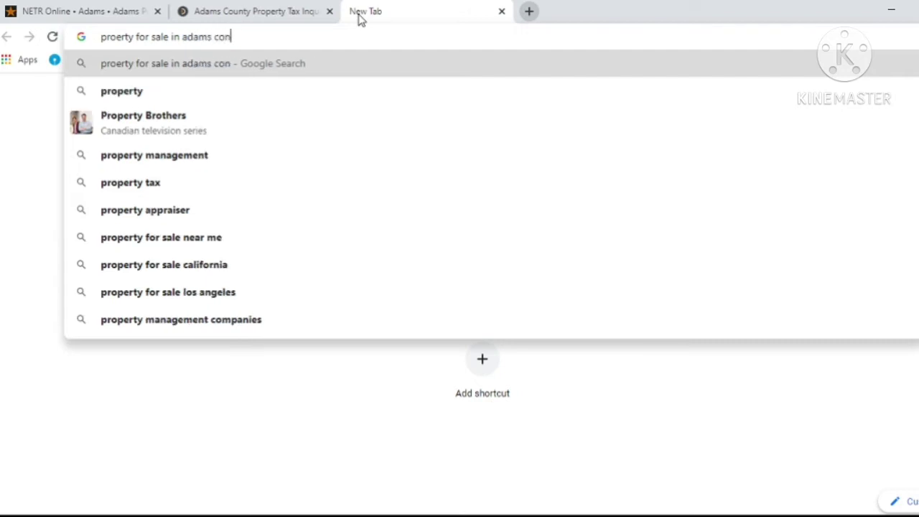
{"action": "key", "text": "BackSpace"}
{"action": "type", "text": "un"}
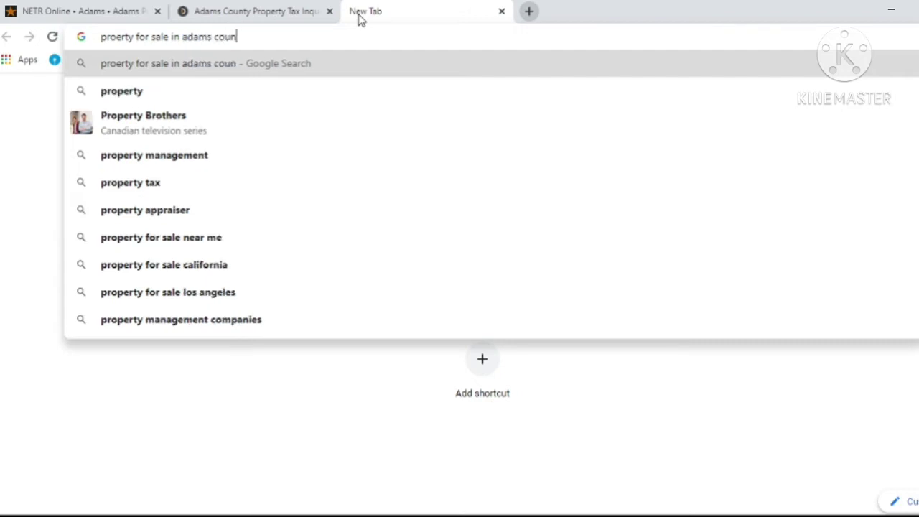
{"action": "type", "text": "ty"}
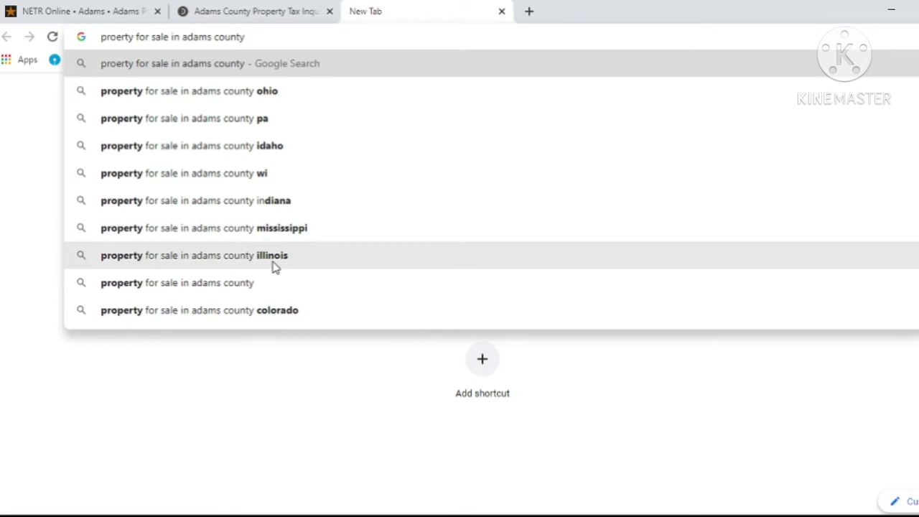
{"action": "left_click", "coordinate": [274, 265]}
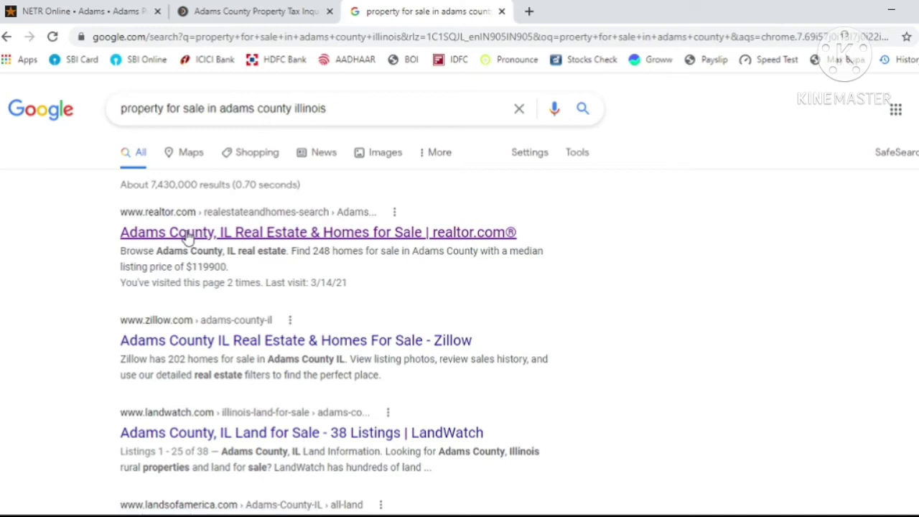
{"action": "left_click", "coordinate": [188, 236]}
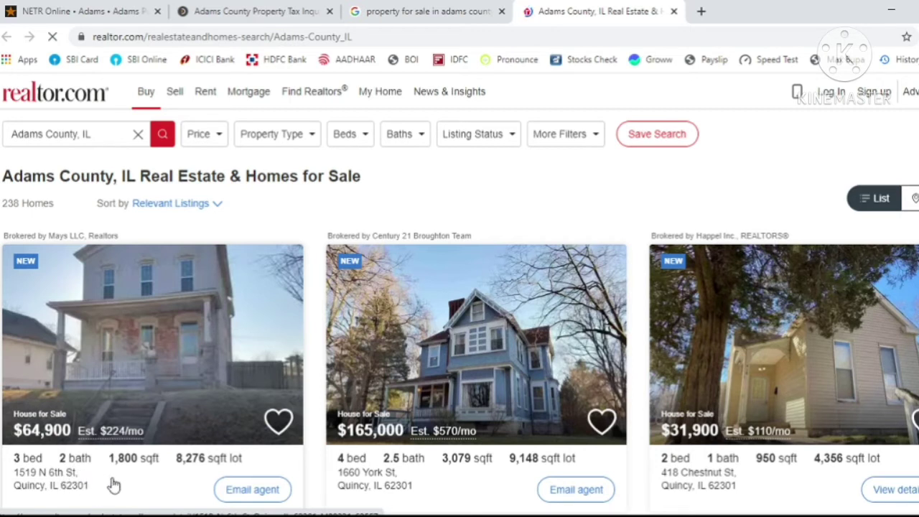
- Compare the realtor.com listings with the tax inquiry form, ending on the tax form
{"action": "left_click", "coordinate": [298, 7]}
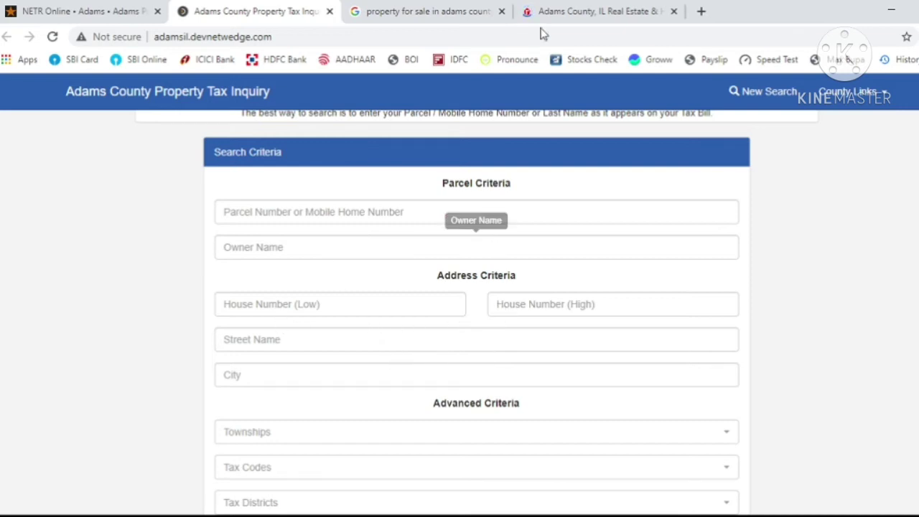
{"action": "left_click", "coordinate": [558, 7]}
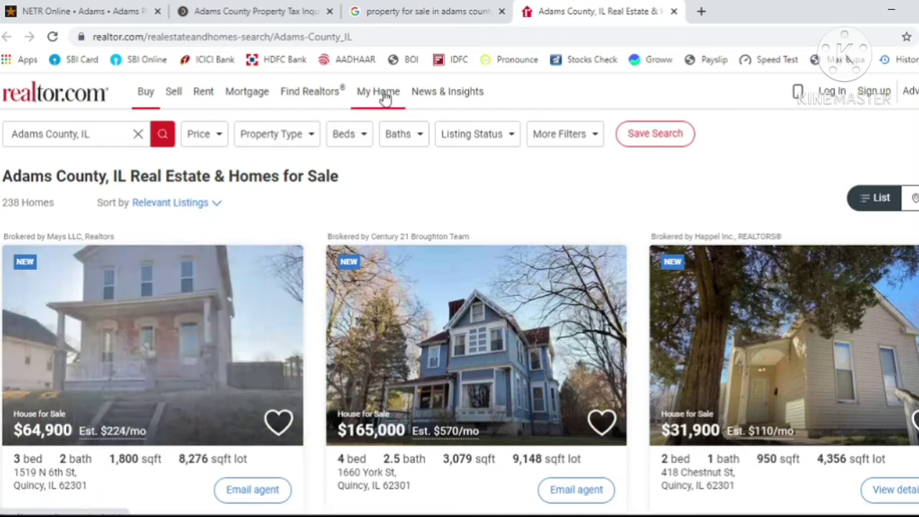
{"action": "left_click", "coordinate": [290, 8]}
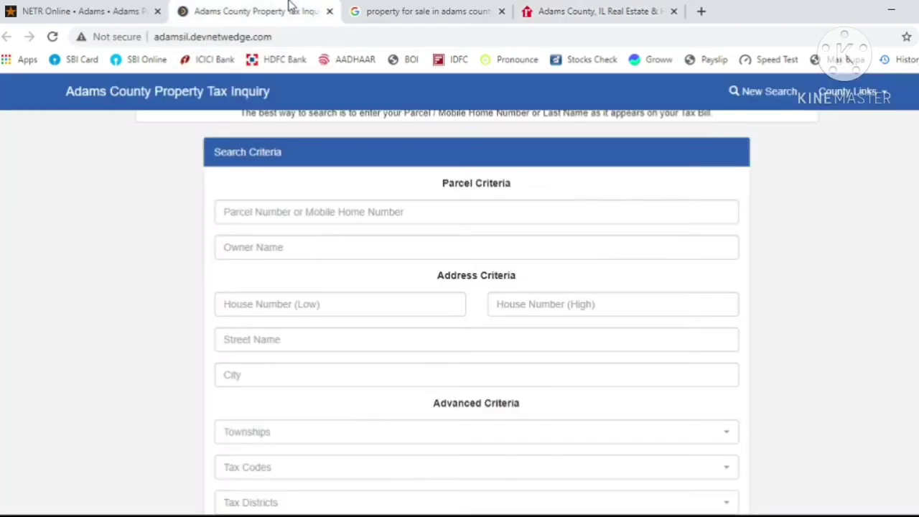
{"action": "left_click", "coordinate": [316, 307]}
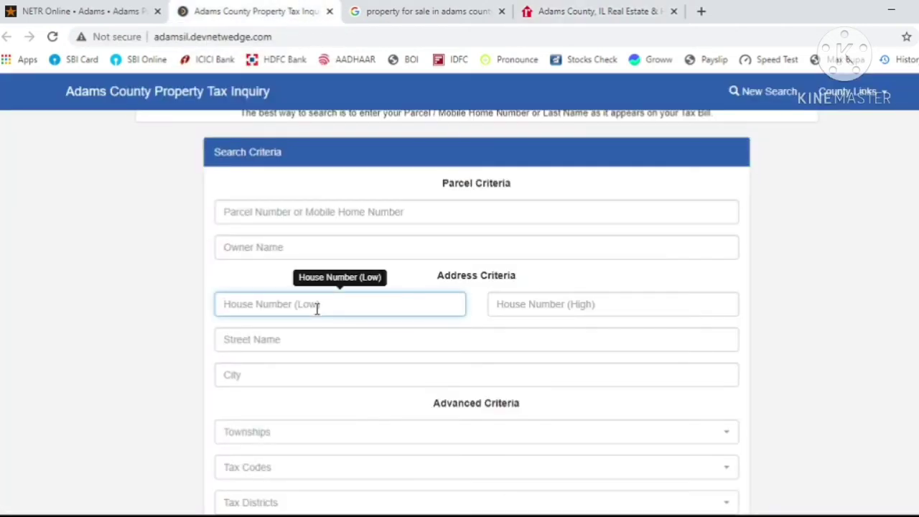
{"action": "key", "text": "Tab"}
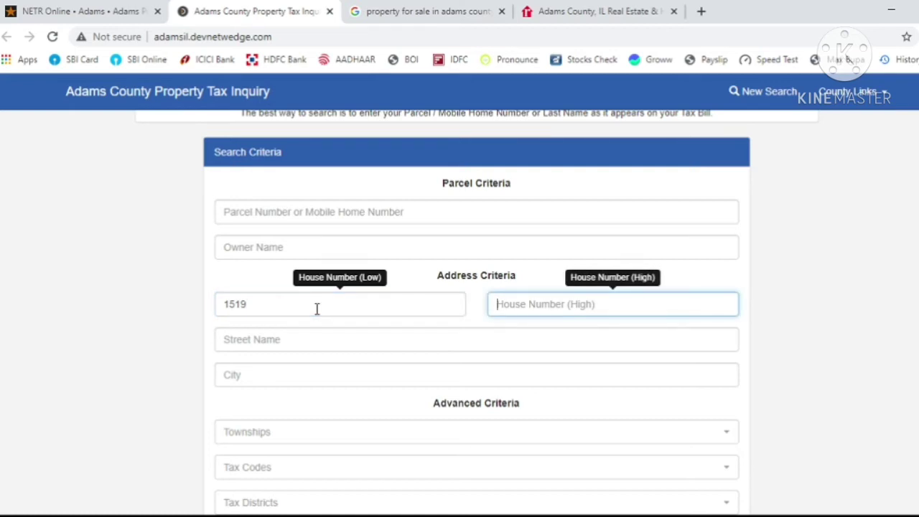
{"action": "key", "text": "Tab"}
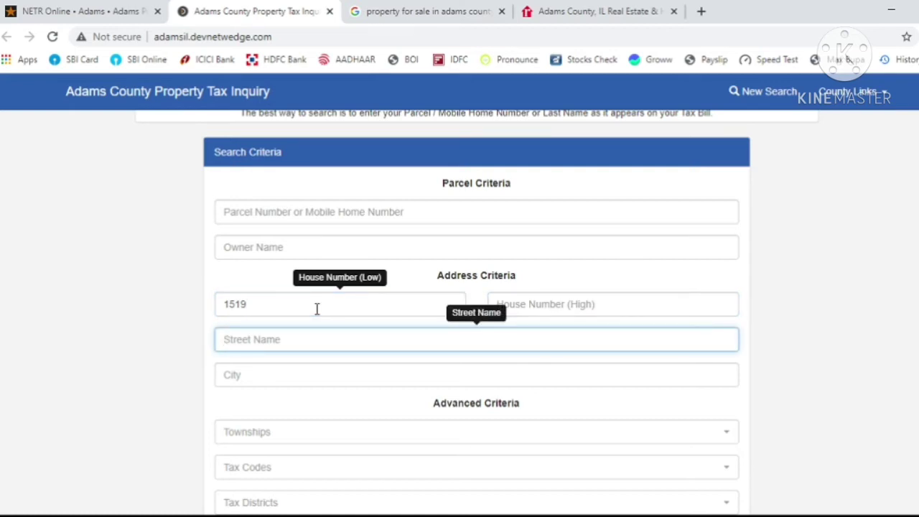
{"action": "key", "text": "Return"}
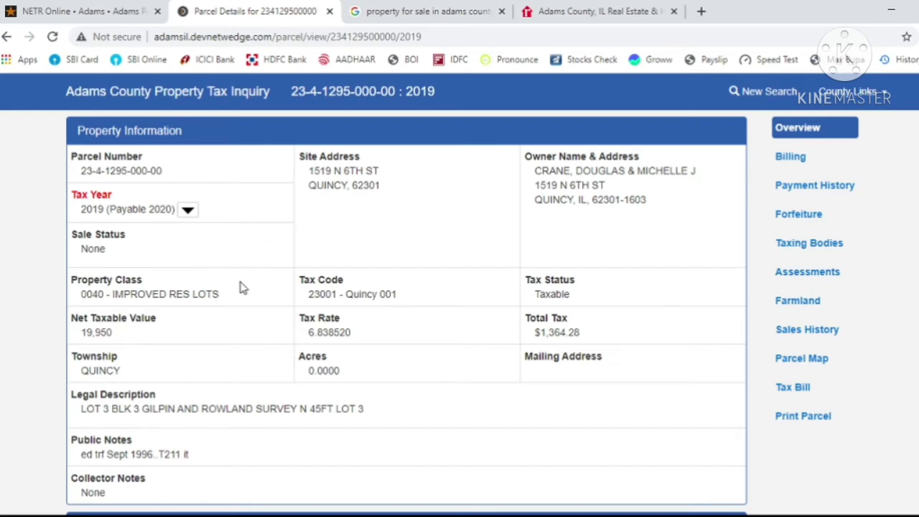
{"action": "left_click", "coordinate": [188, 213]}
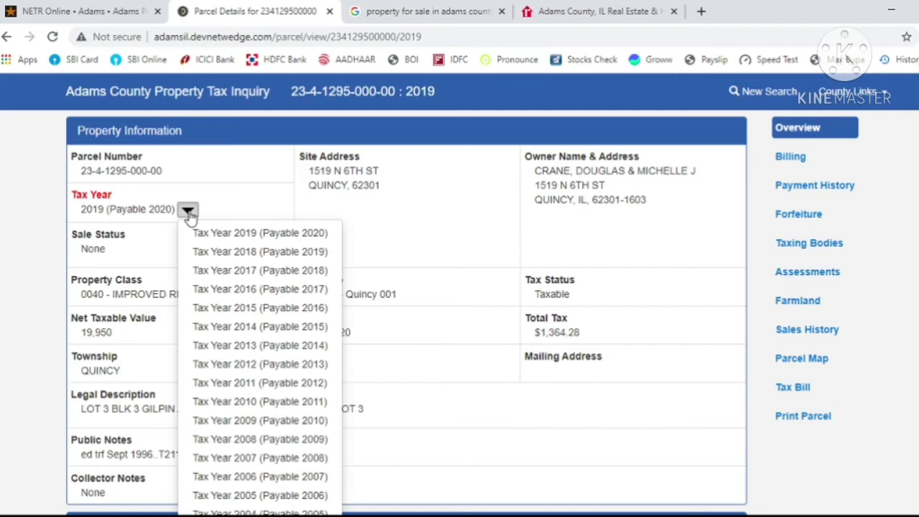
{"action": "left_click", "coordinate": [189, 216]}
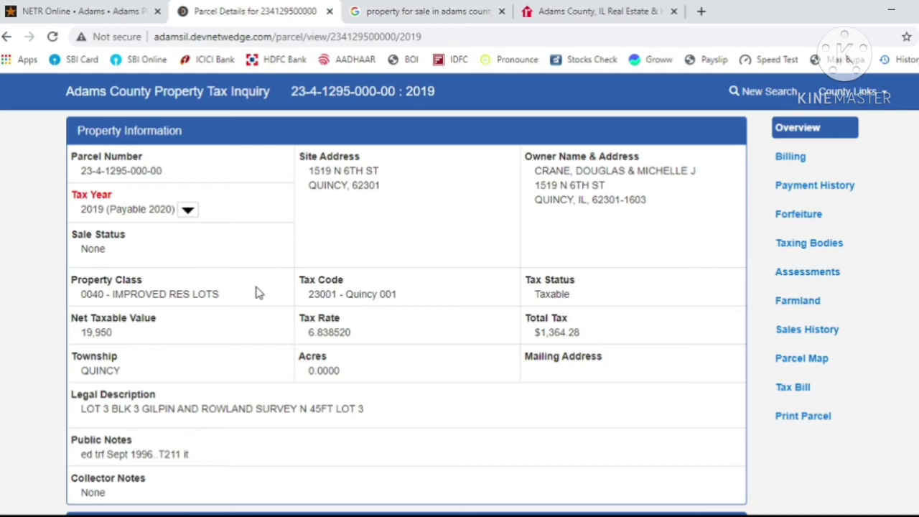
{"action": "scroll", "coordinate": [257, 293], "scroll_direction": "down", "scroll_amount": 3}
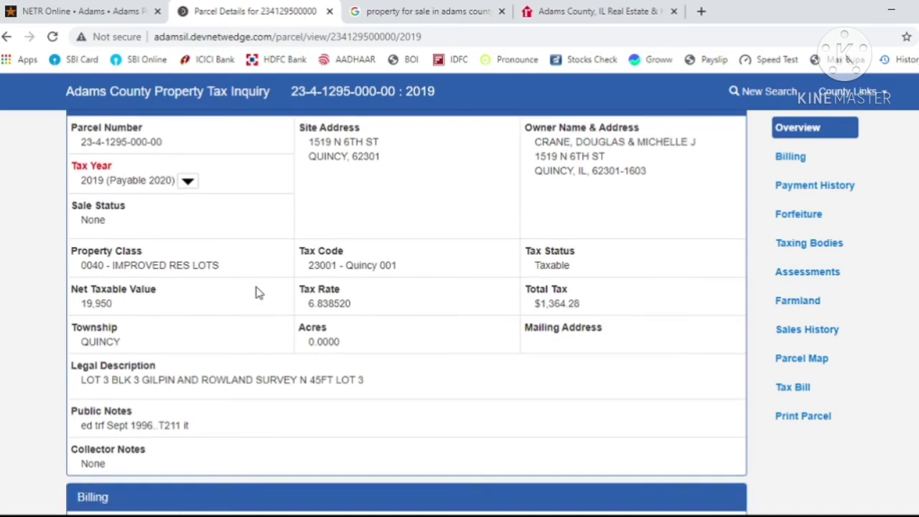
{"action": "scroll", "coordinate": [257, 292], "scroll_direction": "down", "scroll_amount": 1}
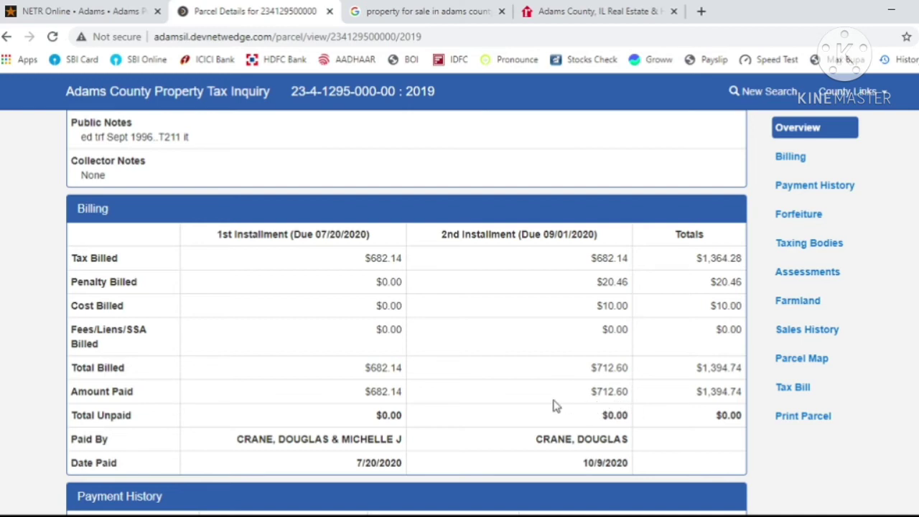
- Expand Payment History with Show 17 More and review the years down to Taxing Bodies
{"action": "scroll", "coordinate": [553, 406], "scroll_direction": "down", "scroll_amount": 2}
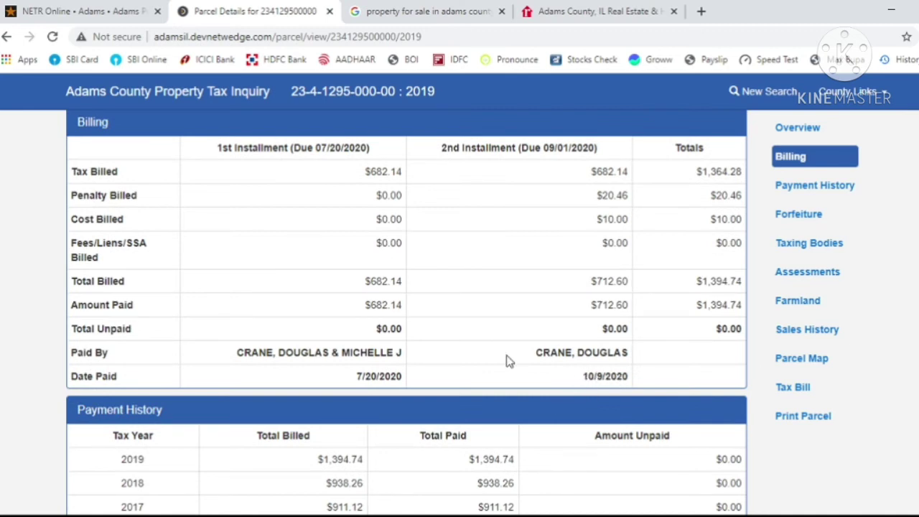
{"action": "scroll", "coordinate": [506, 361], "scroll_direction": "down", "scroll_amount": 3}
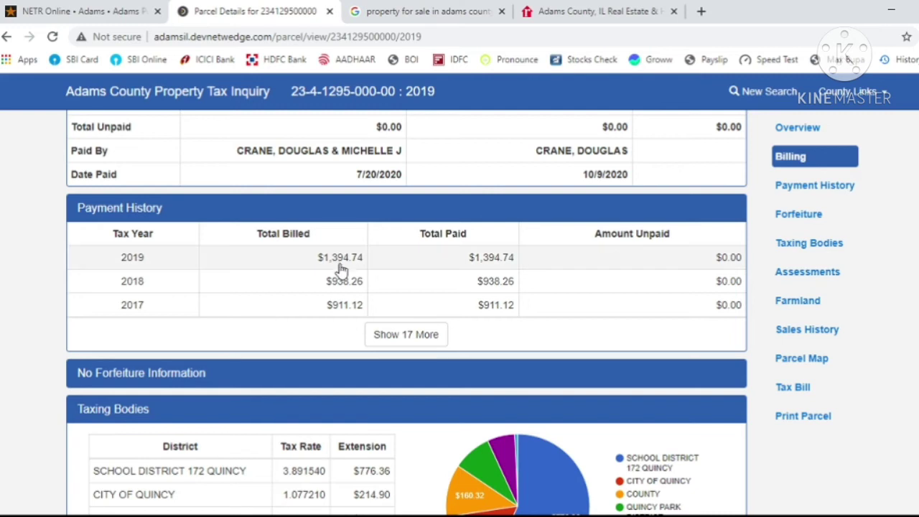
{"action": "left_click", "coordinate": [405, 342]}
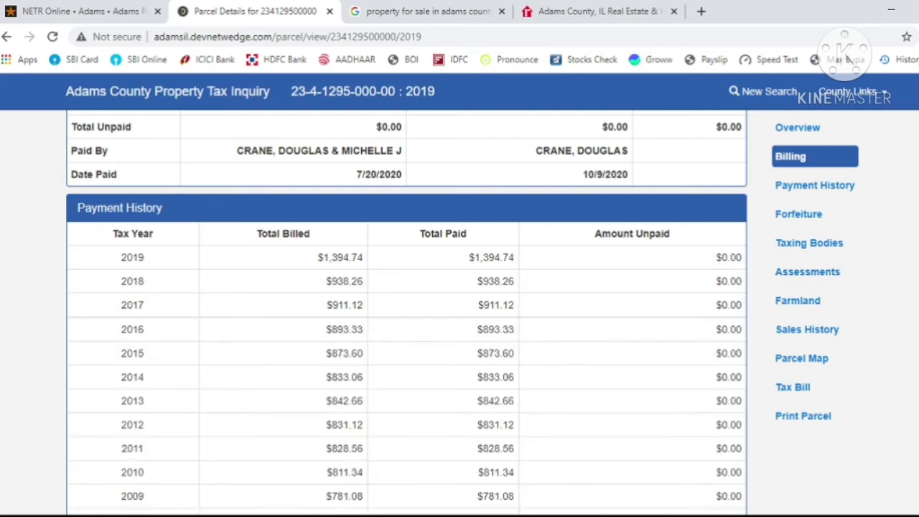
{"action": "scroll", "coordinate": [407, 309], "scroll_direction": "down", "scroll_amount": 1}
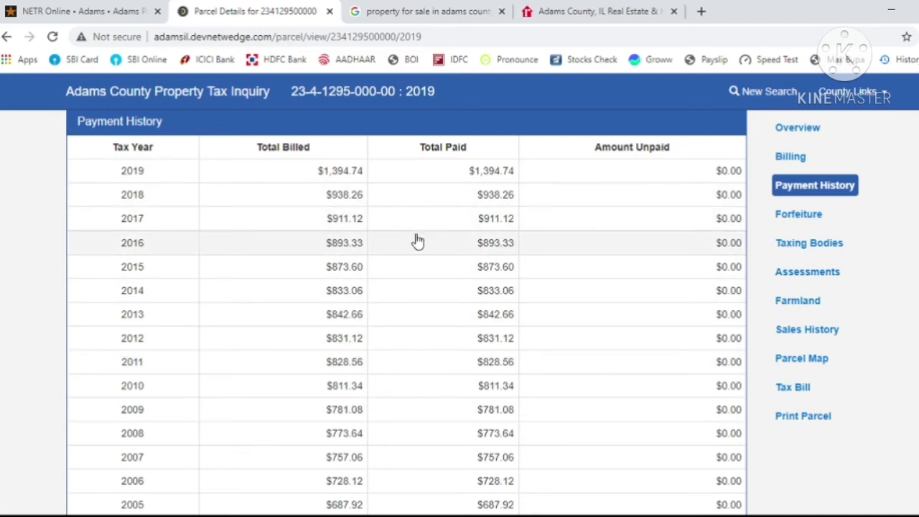
{"action": "scroll", "coordinate": [418, 242], "scroll_direction": "down", "scroll_amount": 3}
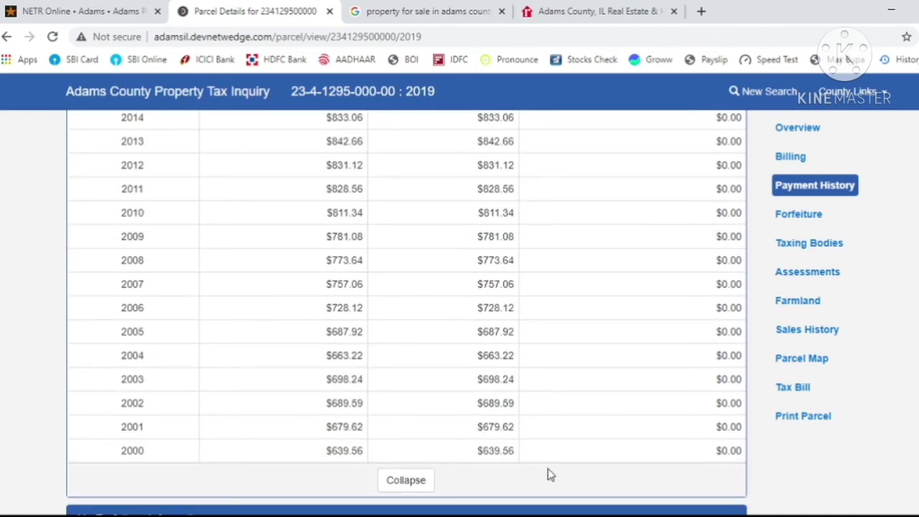
{"action": "scroll", "coordinate": [547, 475], "scroll_direction": "up", "scroll_amount": 3}
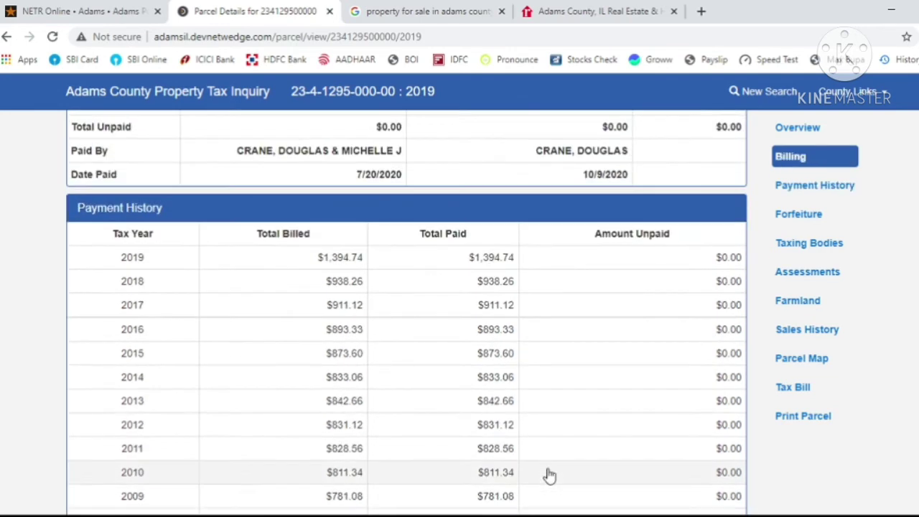
{"action": "scroll", "coordinate": [547, 474], "scroll_direction": "down", "scroll_amount": 3}
{"action": "scroll", "coordinate": [547, 475], "scroll_direction": "up", "scroll_amount": 5}
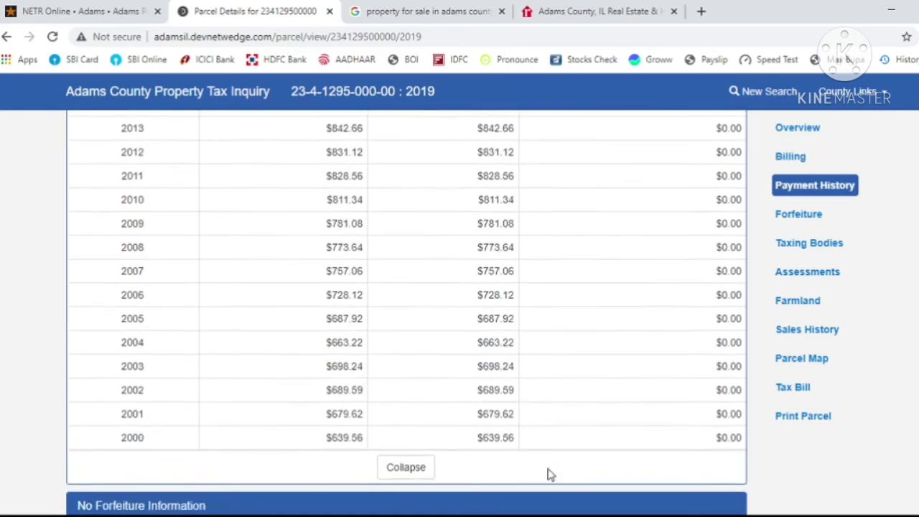
{"action": "scroll", "coordinate": [550, 475], "scroll_direction": "up", "scroll_amount": 3}
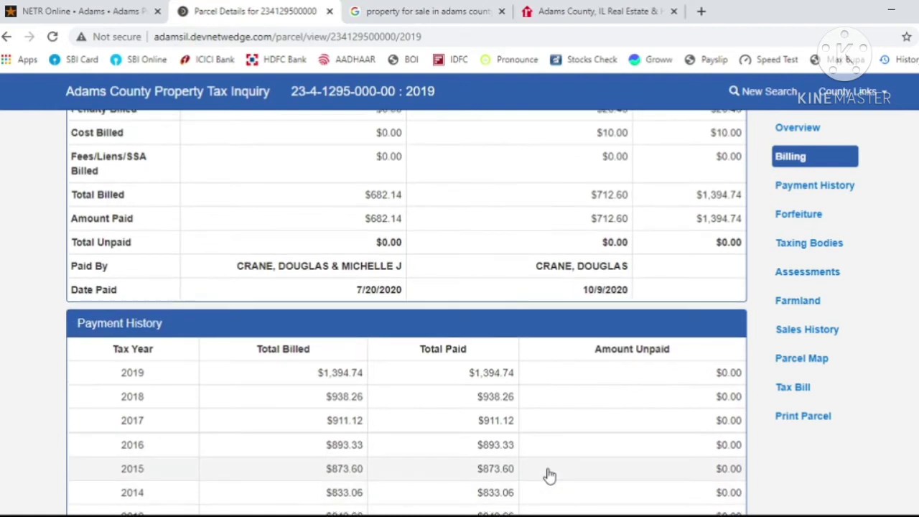
{"action": "scroll", "coordinate": [547, 474], "scroll_direction": "down", "scroll_amount": 7}
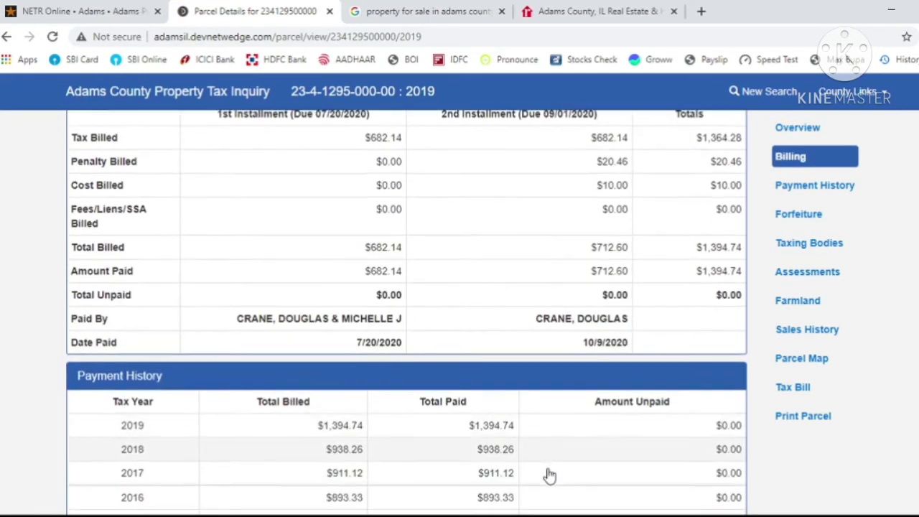
{"action": "scroll", "coordinate": [547, 475], "scroll_direction": "down", "scroll_amount": 4}
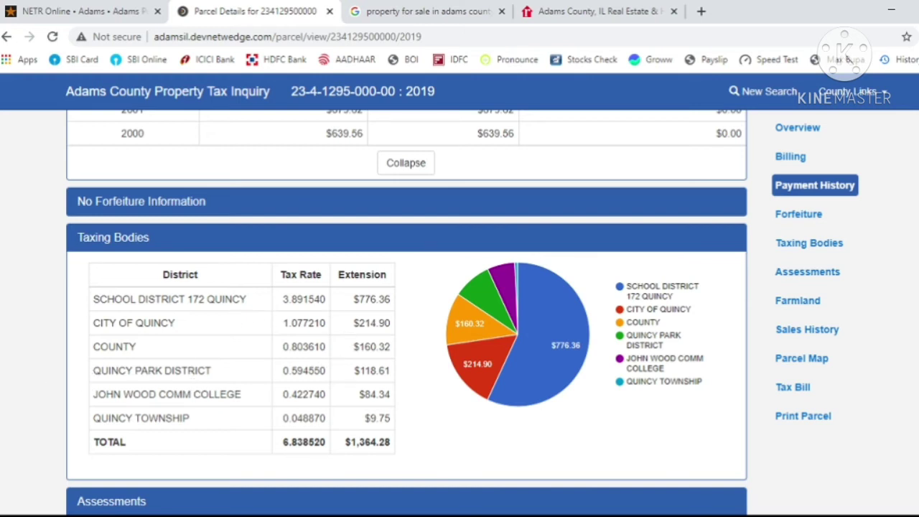
{"action": "scroll", "coordinate": [406, 312], "scroll_direction": "up", "scroll_amount": 10}
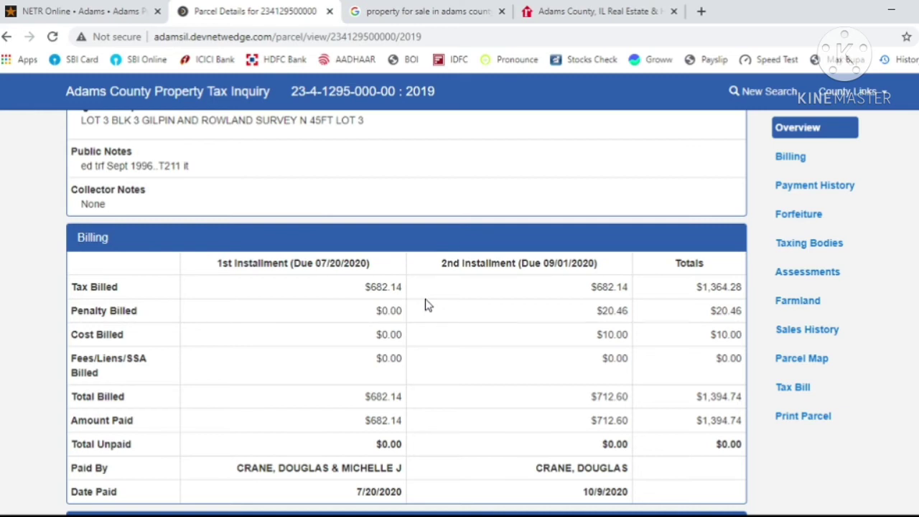
{"action": "scroll", "coordinate": [425, 300], "scroll_direction": "up", "scroll_amount": 4}
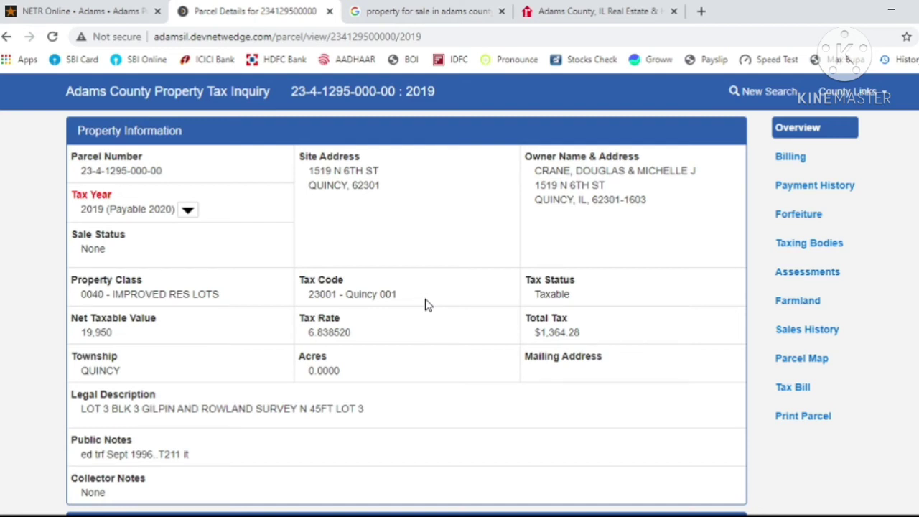
{"action": "scroll", "coordinate": [425, 304], "scroll_direction": "down", "scroll_amount": 1}
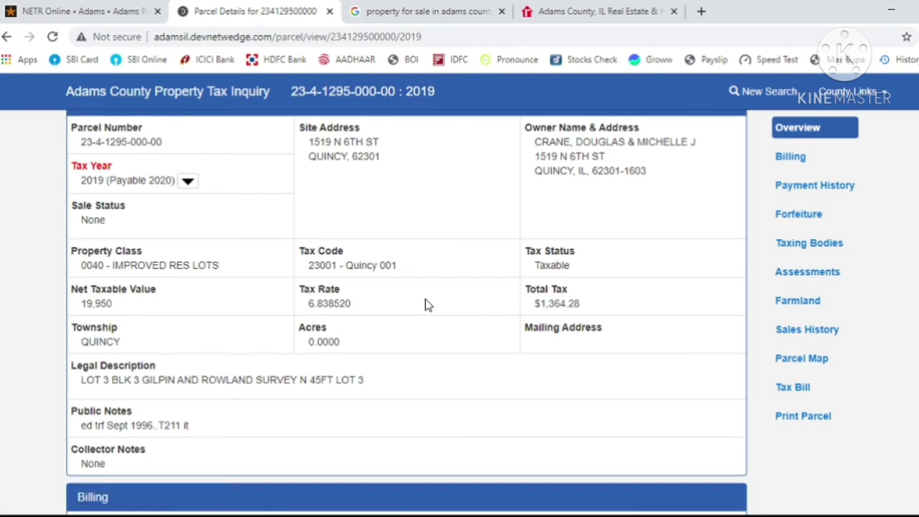
{"action": "scroll", "coordinate": [425, 301], "scroll_direction": "down", "scroll_amount": 1}
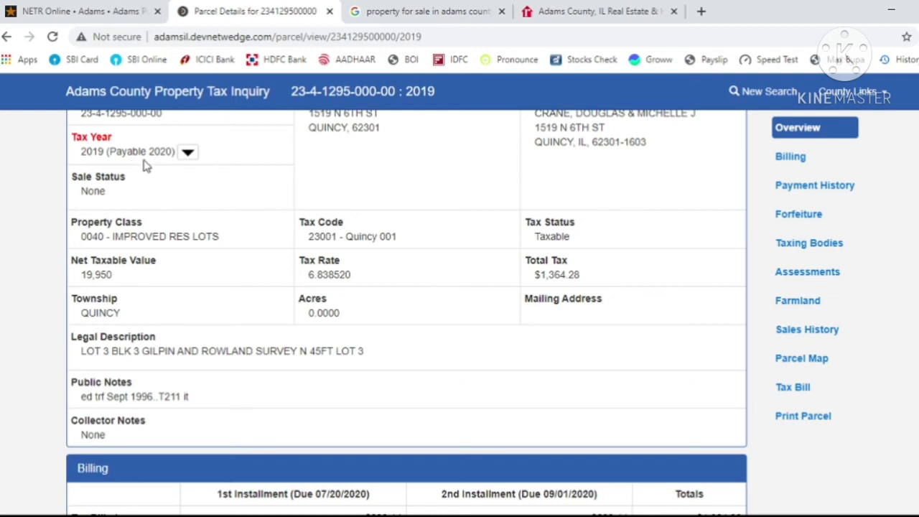
{"action": "scroll", "coordinate": [302, 350], "scroll_direction": "down", "scroll_amount": 2}
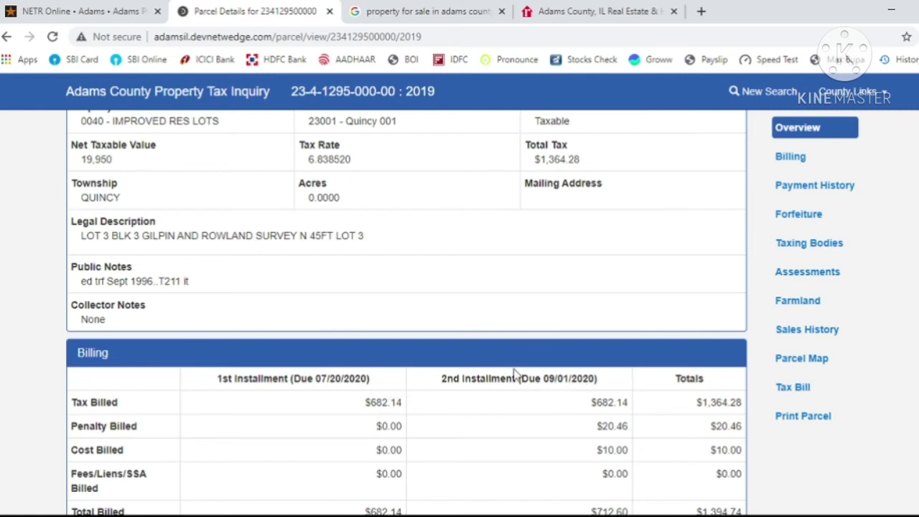
{"action": "scroll", "coordinate": [515, 375], "scroll_direction": "down", "scroll_amount": 1}
{"action": "scroll", "coordinate": [515, 375], "scroll_direction": "down", "scroll_amount": 7}
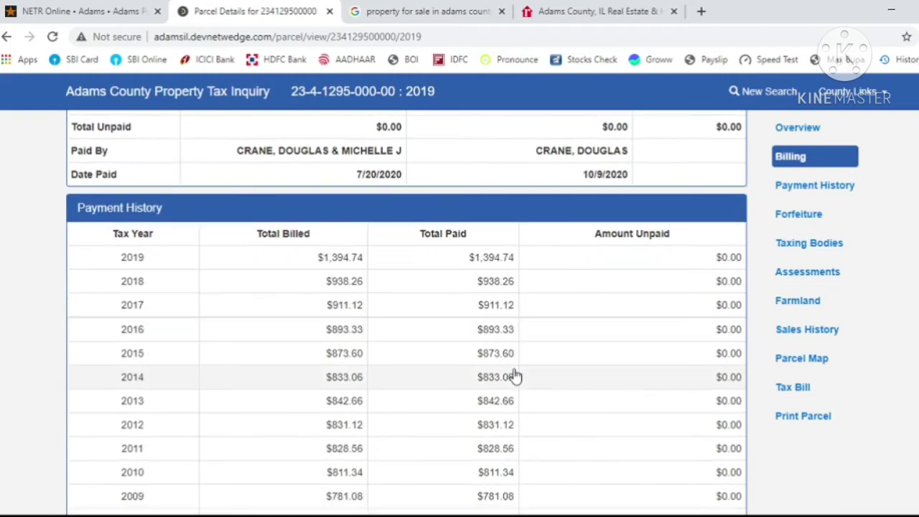
{"action": "scroll", "coordinate": [517, 370], "scroll_direction": "down", "scroll_amount": 2}
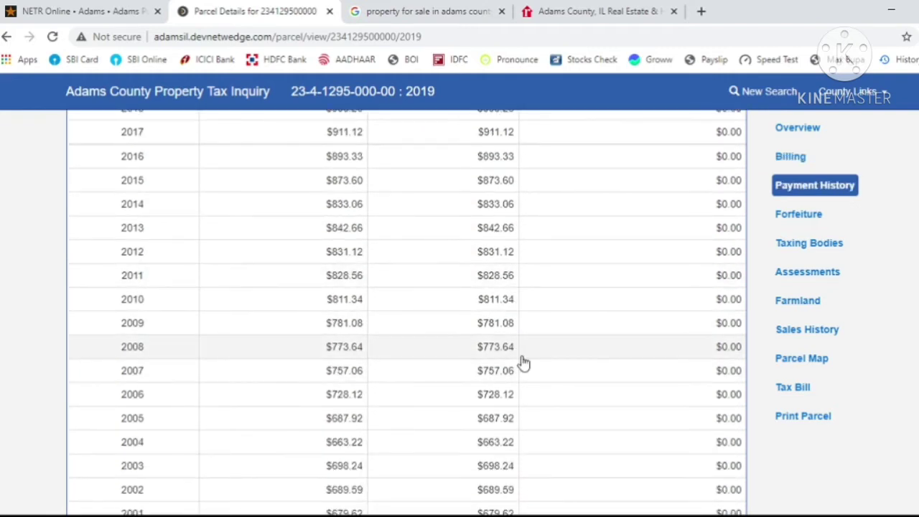
{"action": "scroll", "coordinate": [522, 362], "scroll_direction": "down", "scroll_amount": 6}
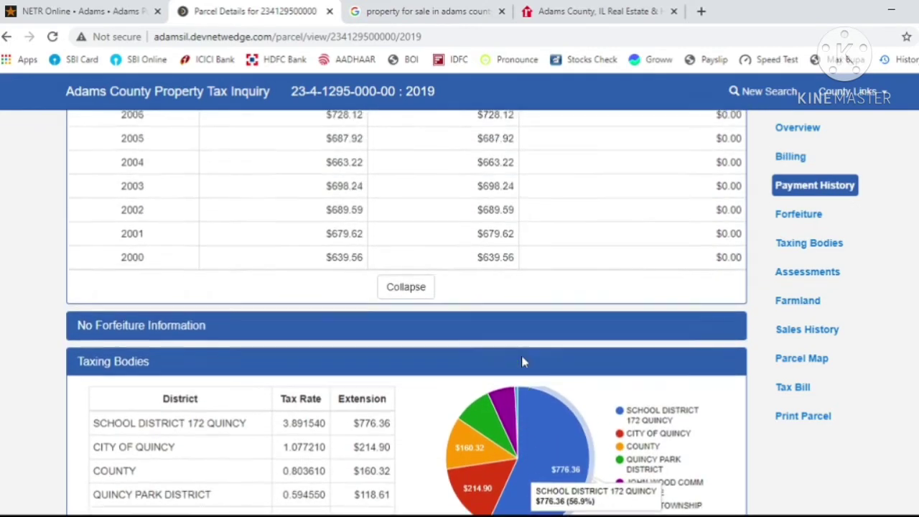
{"action": "scroll", "coordinate": [521, 355], "scroll_direction": "up", "scroll_amount": 8}
{"action": "scroll", "coordinate": [523, 363], "scroll_direction": "down", "scroll_amount": 2}
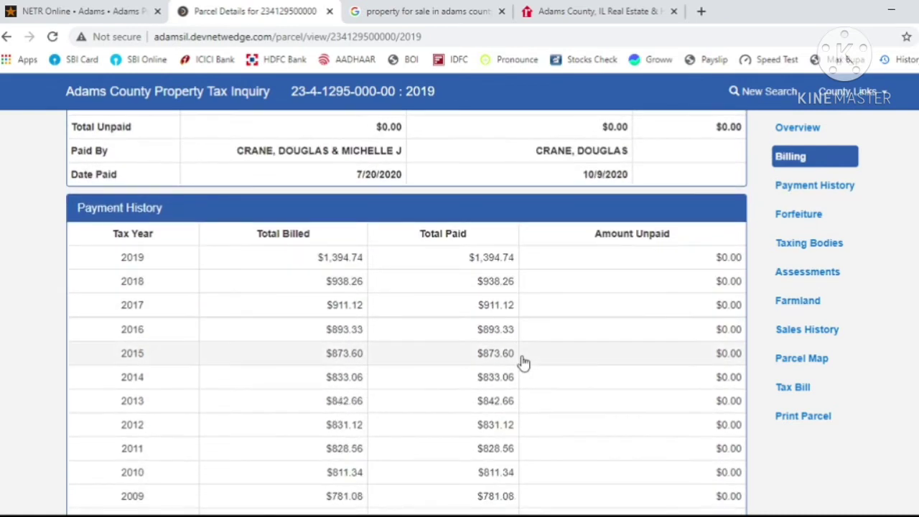
{"action": "scroll", "coordinate": [523, 362], "scroll_direction": "down", "scroll_amount": 2}
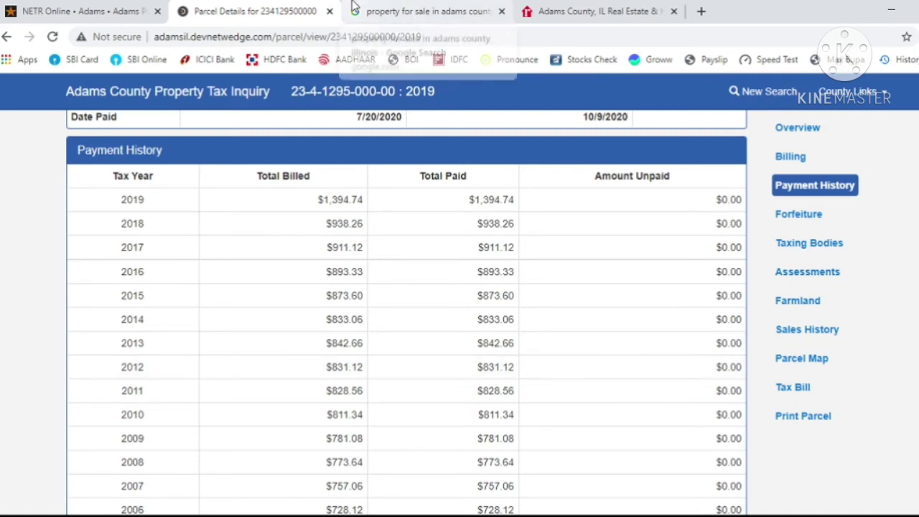
- Cycle through the Google and realtor.com tabs back to the NETR Online page
{"action": "left_click", "coordinate": [433, 9]}
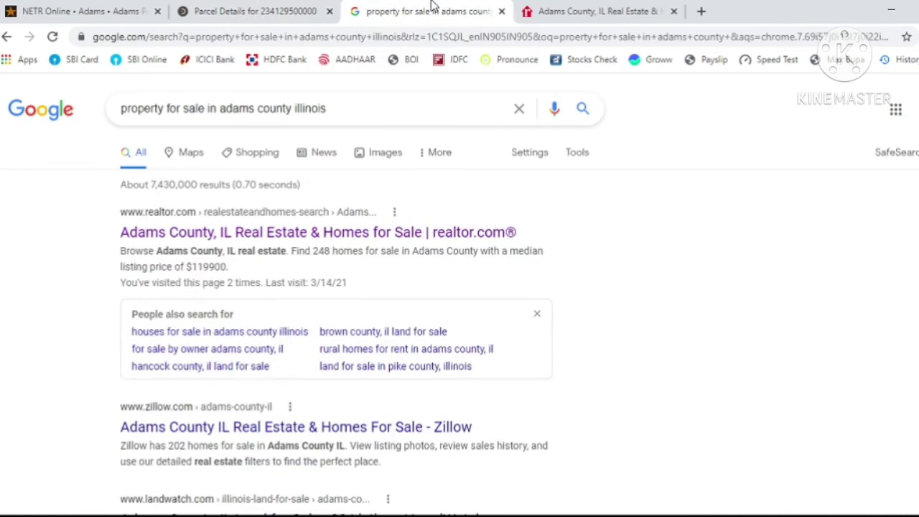
{"action": "left_click", "coordinate": [565, 8]}
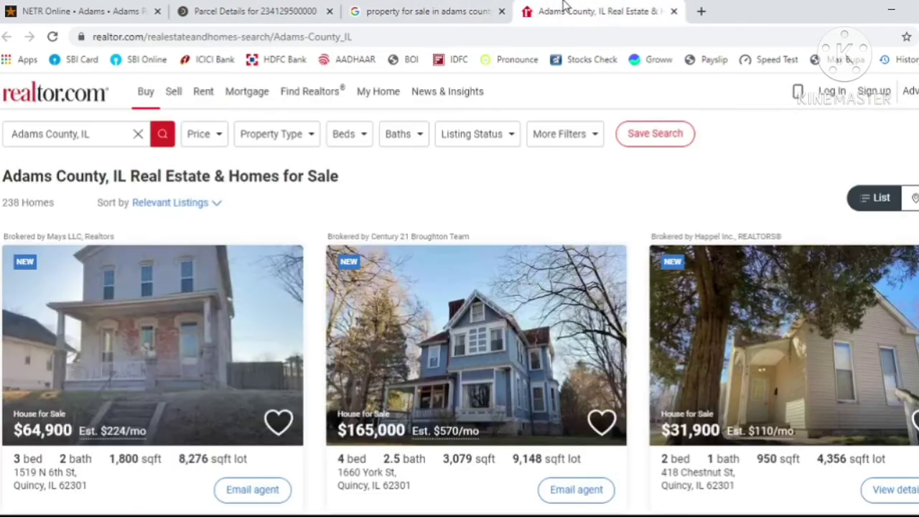
{"action": "left_click", "coordinate": [117, 11]}
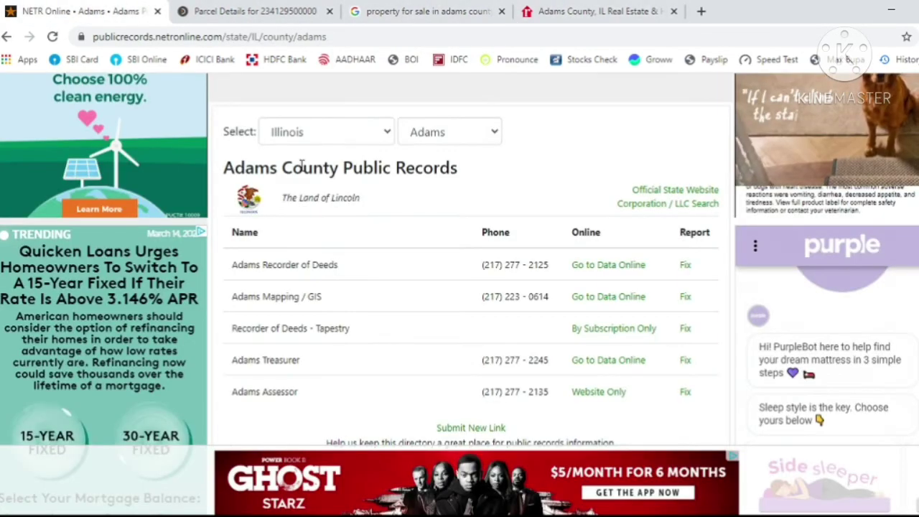
- Change the selected state from Illinois to Kansas
{"action": "left_click", "coordinate": [357, 135]}
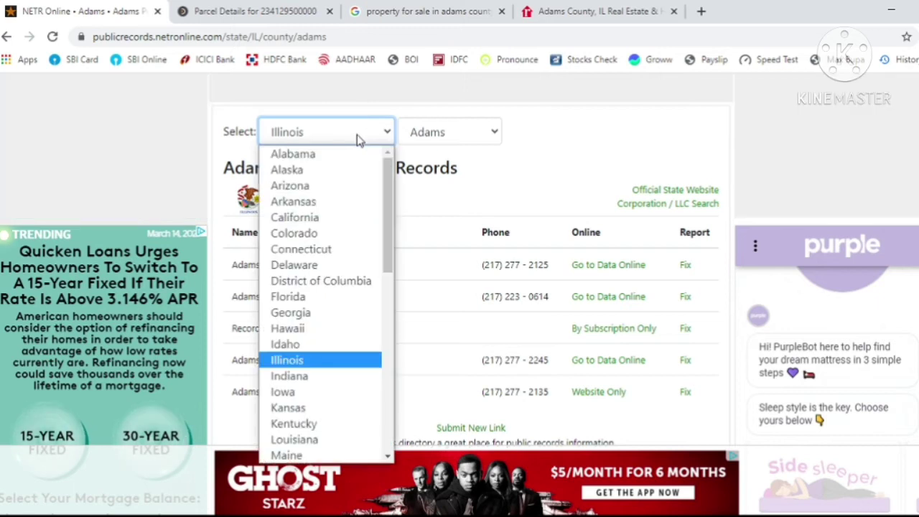
{"action": "key", "text": "Down"}
{"action": "key", "text": "Down"}
{"action": "key", "text": "Down"}
{"action": "key", "text": "Return"}
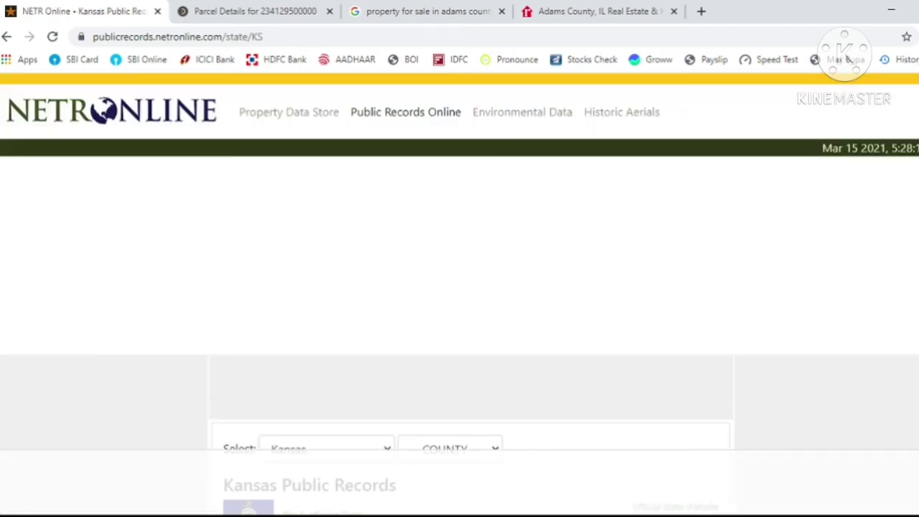
- Find Rice in the Kansas counties list and open its public records page
{"action": "scroll", "coordinate": [460, 287], "scroll_direction": "down", "scroll_amount": 6}
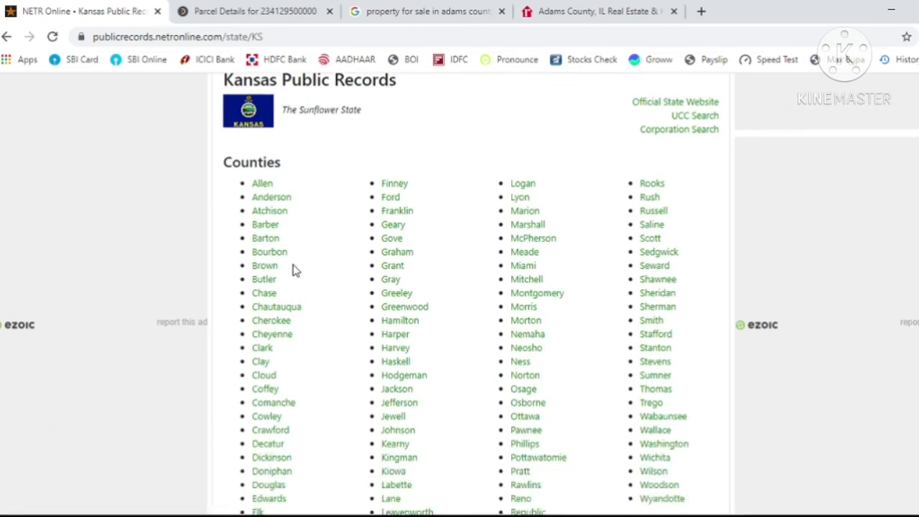
{"action": "scroll", "coordinate": [293, 270], "scroll_direction": "down", "scroll_amount": 2}
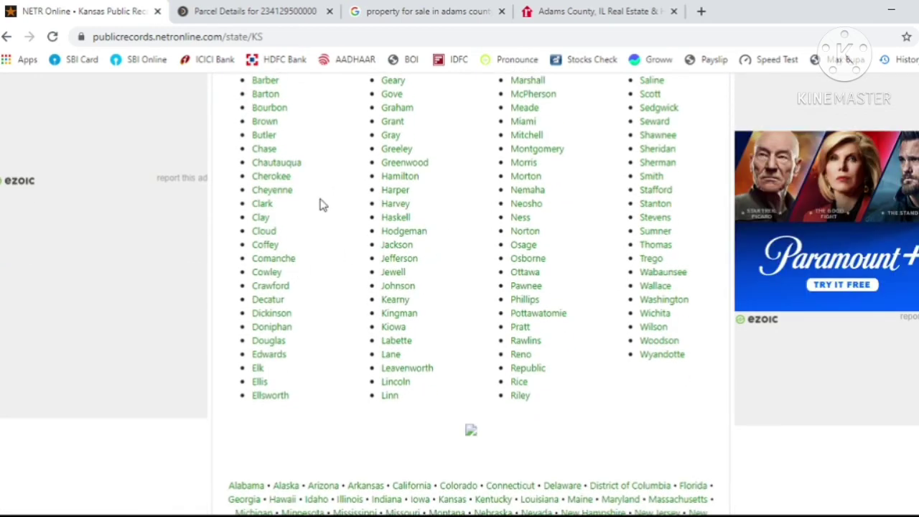
{"action": "scroll", "coordinate": [321, 204], "scroll_direction": "up", "scroll_amount": 1}
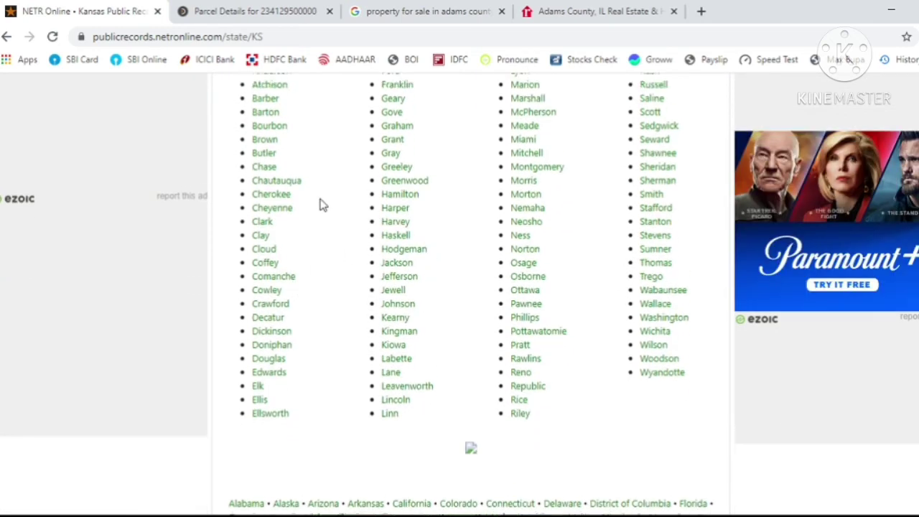
{"action": "scroll", "coordinate": [321, 204], "scroll_direction": "down", "scroll_amount": 1}
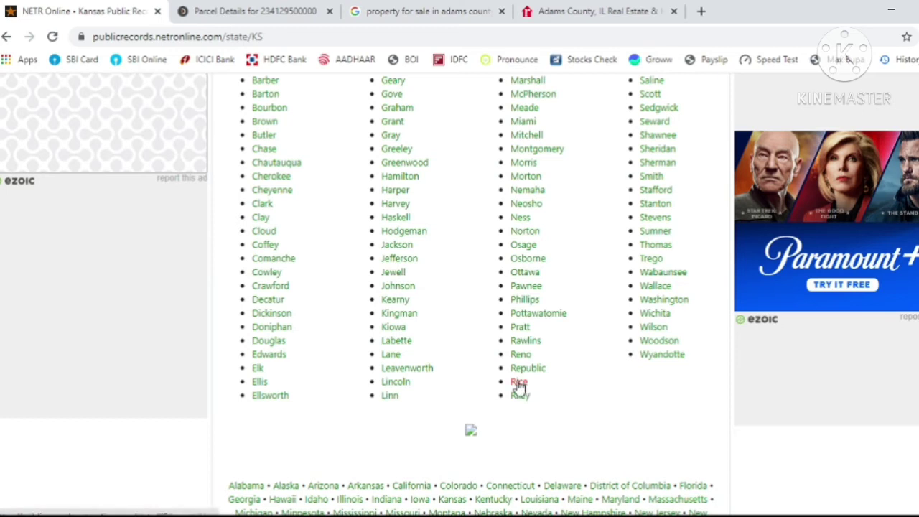
{"action": "left_click", "coordinate": [519, 382]}
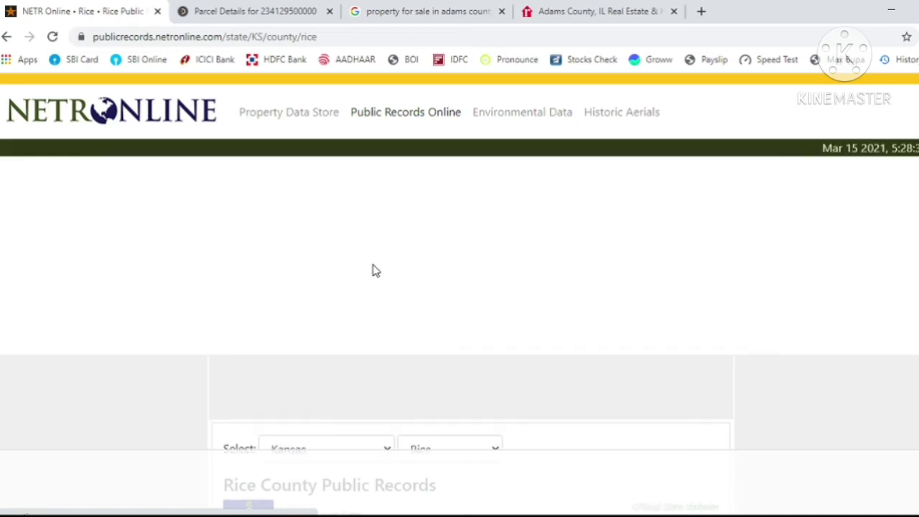
- Look over NETR Online's Rice County records table, then bring back the Adams County 2019 payment history
{"action": "scroll", "coordinate": [374, 270], "scroll_direction": "down", "scroll_amount": 5}
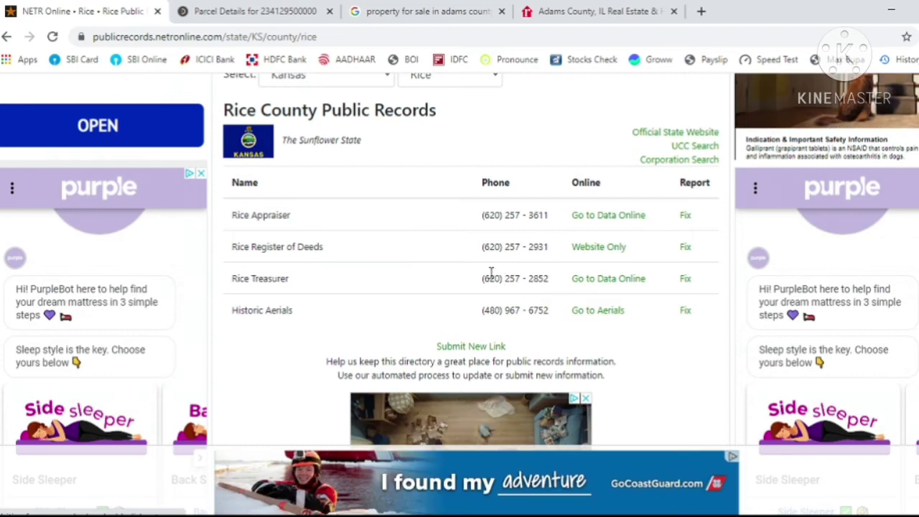
{"action": "left_click", "coordinate": [292, 10]}
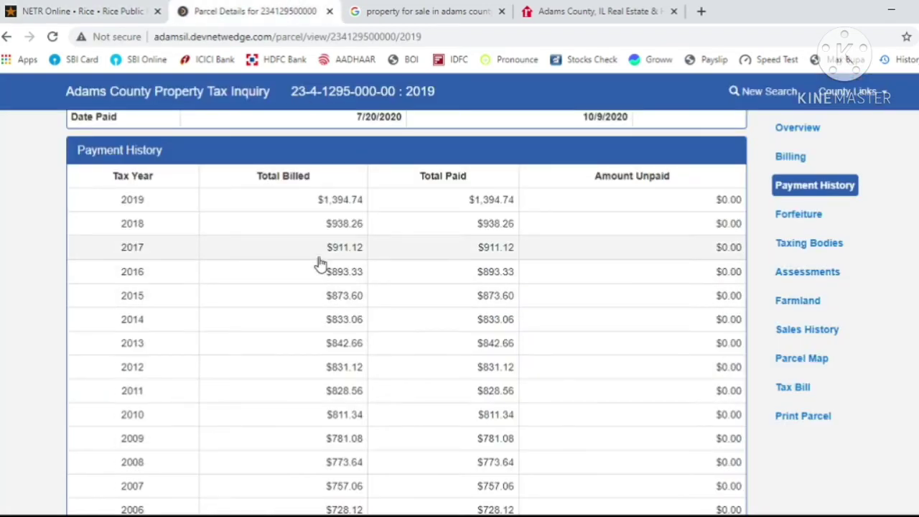
- Close the Adams County parcel tab and change the property-for-sale search to Rice County Kansas
{"action": "left_click", "coordinate": [330, 11]}
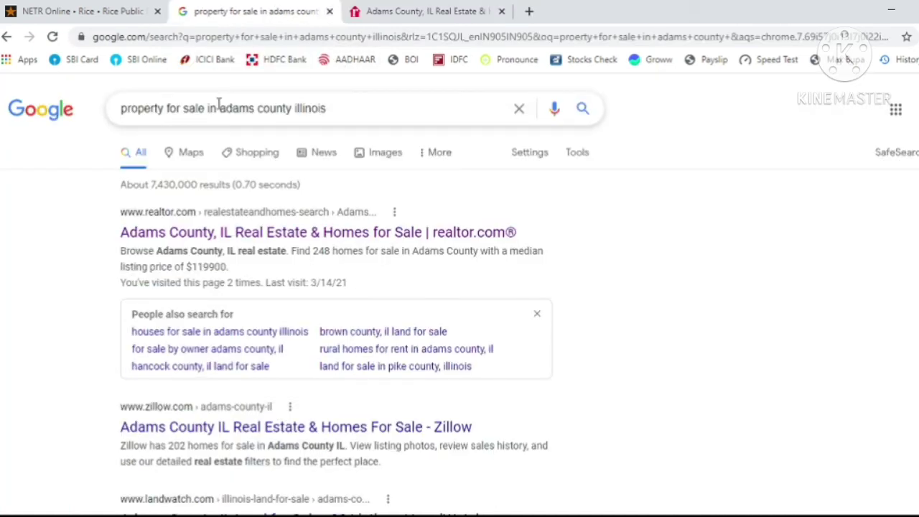
{"action": "double_click", "coordinate": [250, 109]}
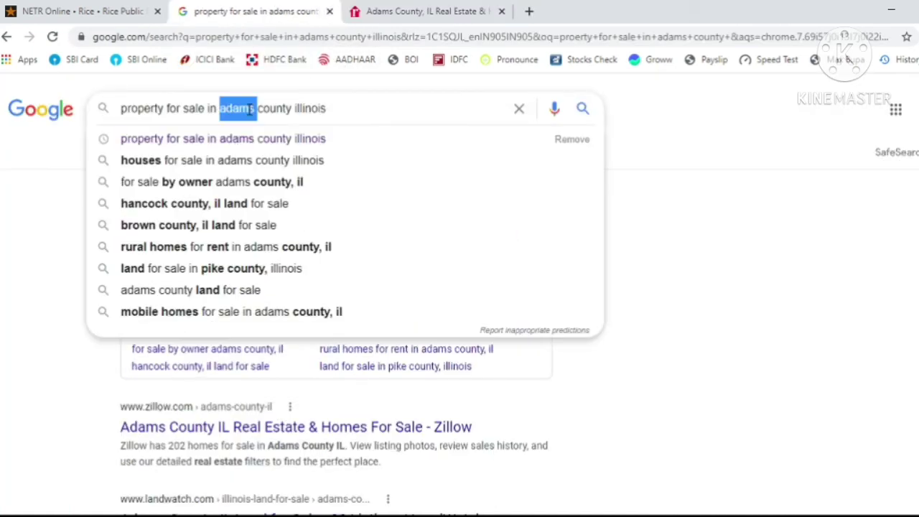
{"action": "type", "text": "rice"}
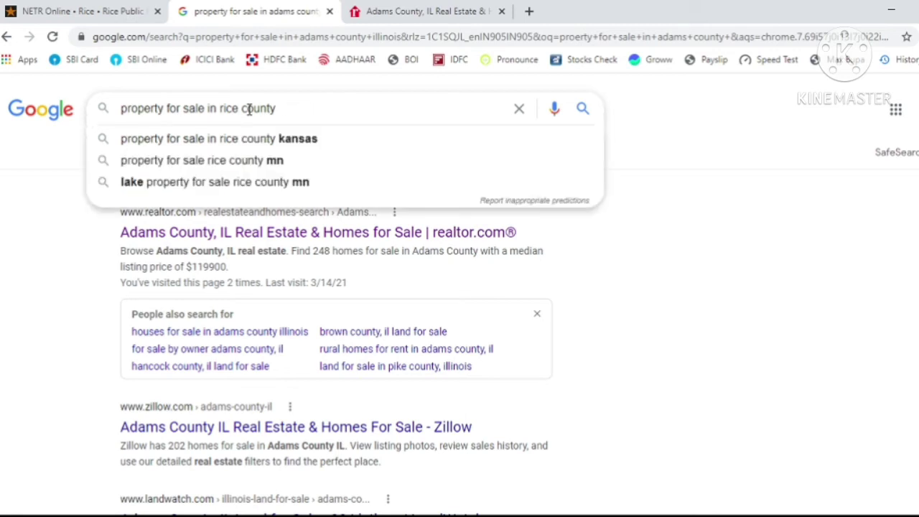
{"action": "type", "text": "kan"}
{"action": "type", "text": "s"}
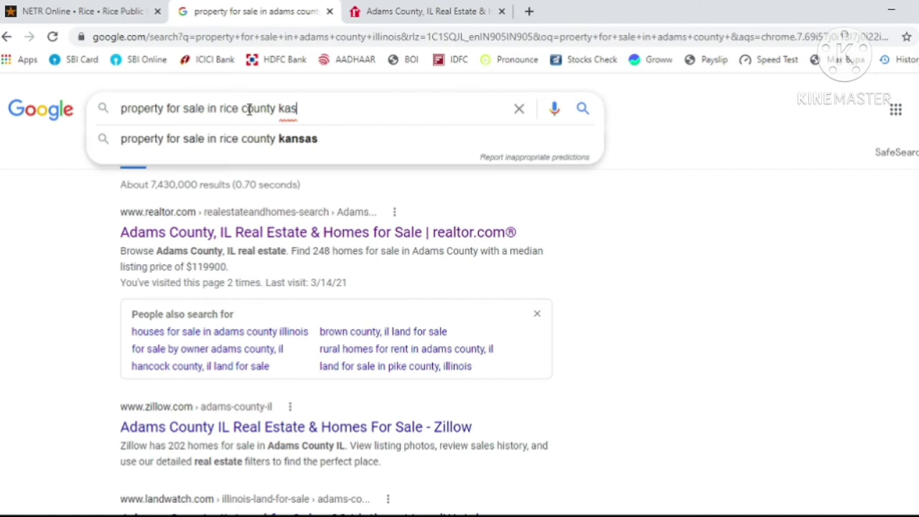
{"action": "key", "text": "BackSpace"}
{"action": "type", "text": "nsas"}
{"action": "key", "text": "Return"}
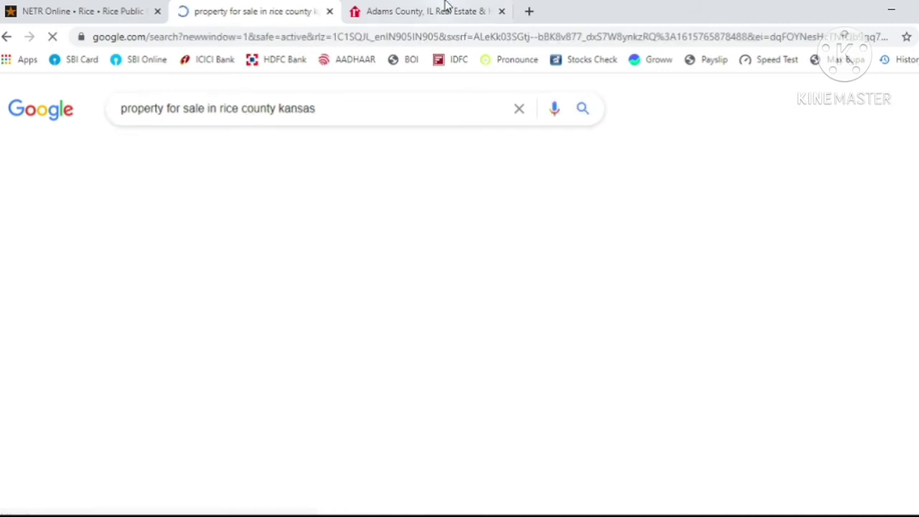
- Close the Adams County realtor.com listings and open the Rice County, KS realtor.com result
{"action": "left_click", "coordinate": [446, 10]}
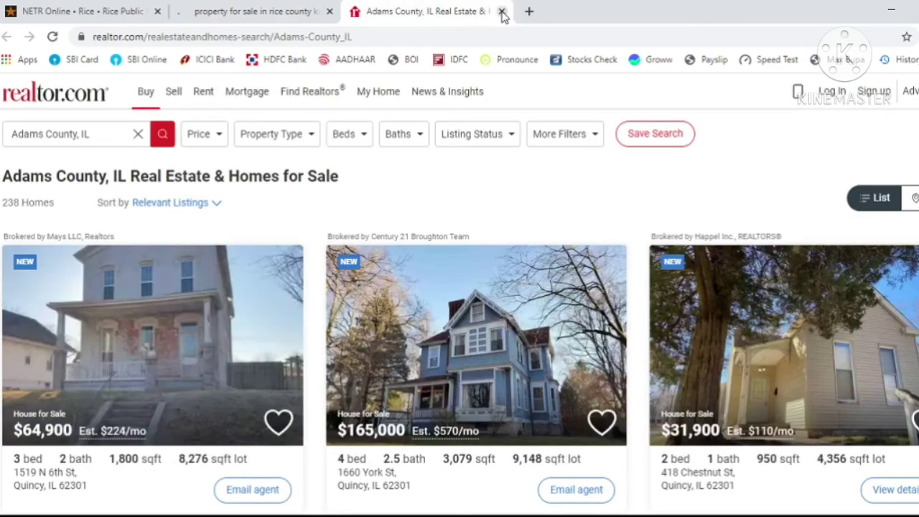
{"action": "left_click", "coordinate": [501, 12]}
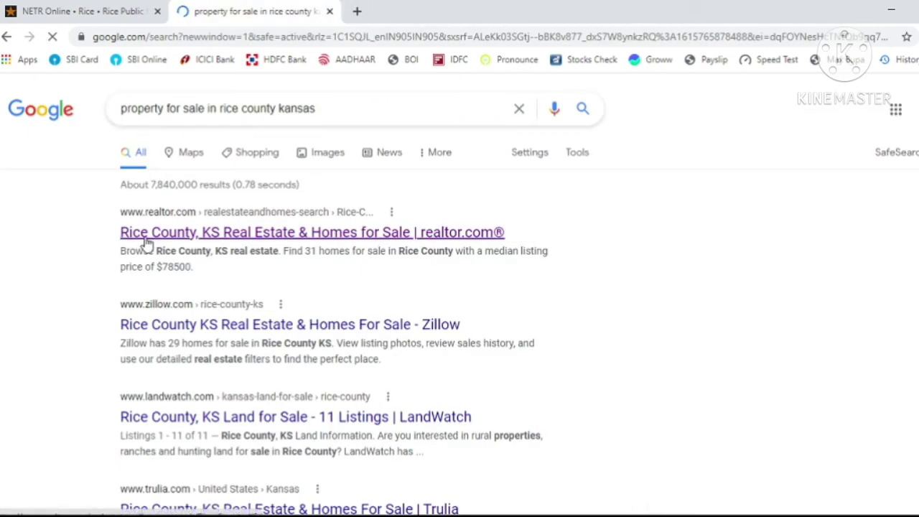
{"action": "left_click", "coordinate": [199, 241]}
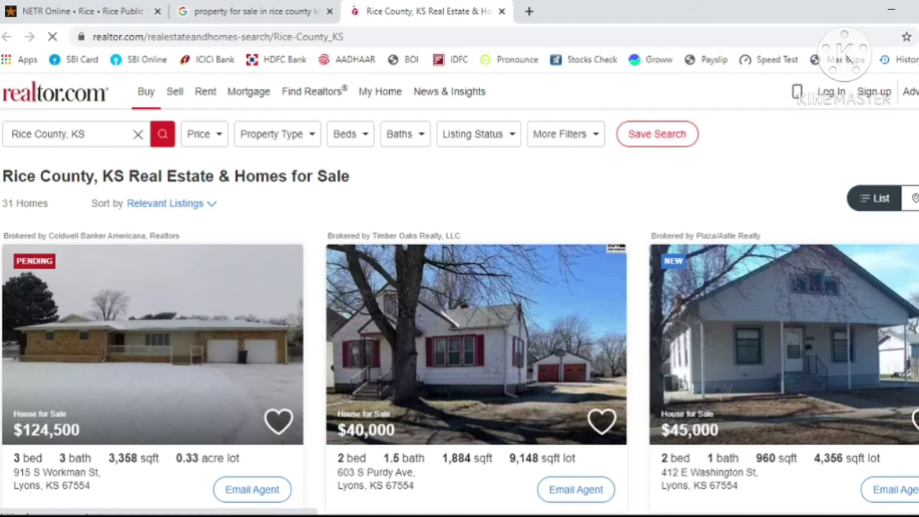
{"action": "scroll", "coordinate": [51, 196], "scroll_direction": "down", "scroll_amount": 2}
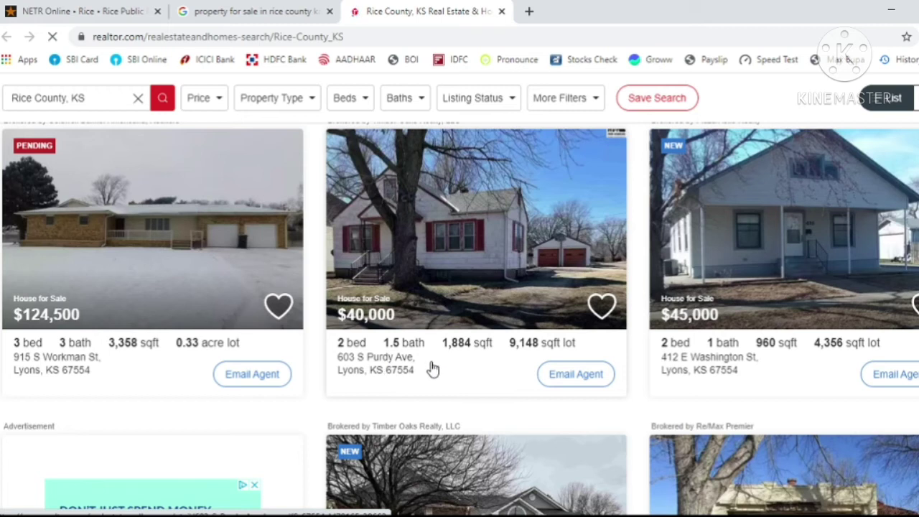
{"action": "left_click", "coordinate": [282, 9]}
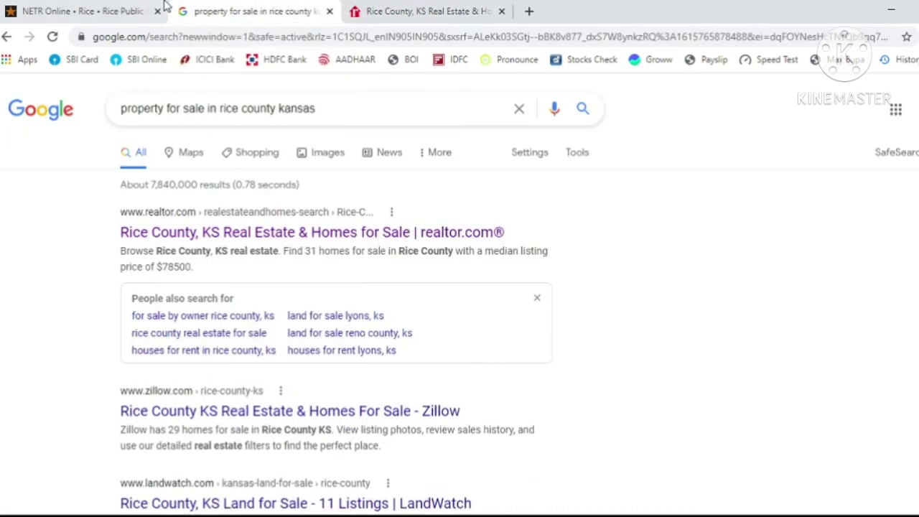
- From NETR Online's Rice County directory, open the Rice Treasurer's Property Tax Information search form
{"action": "left_click", "coordinate": [113, 9]}
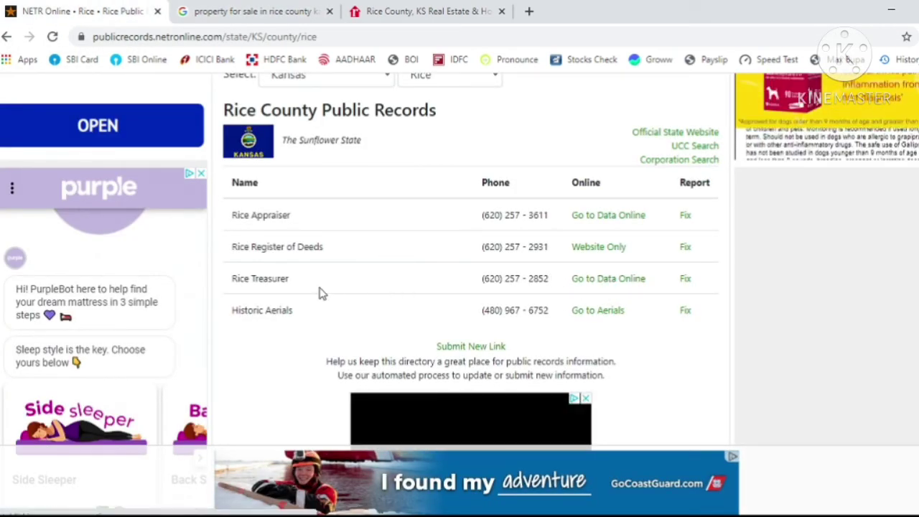
{"action": "left_click", "coordinate": [603, 280]}
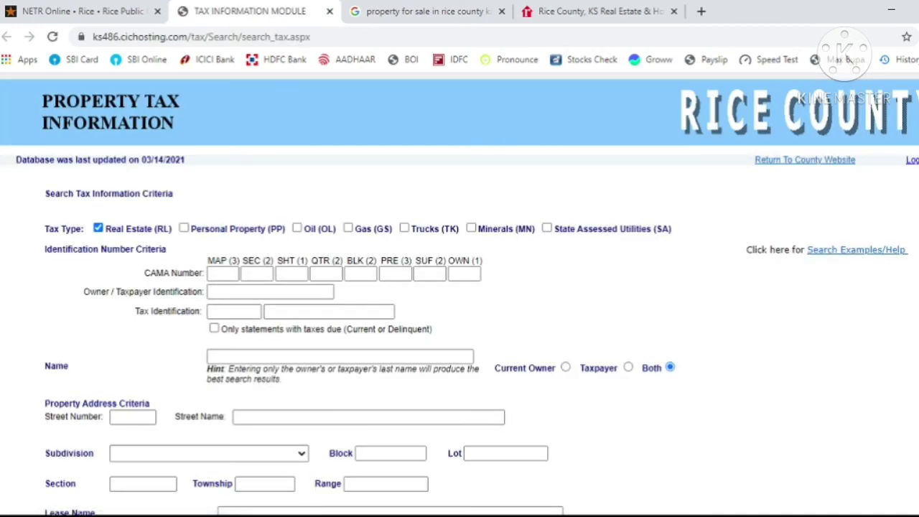
{"action": "scroll", "coordinate": [460, 293], "scroll_direction": "down", "scroll_amount": 2}
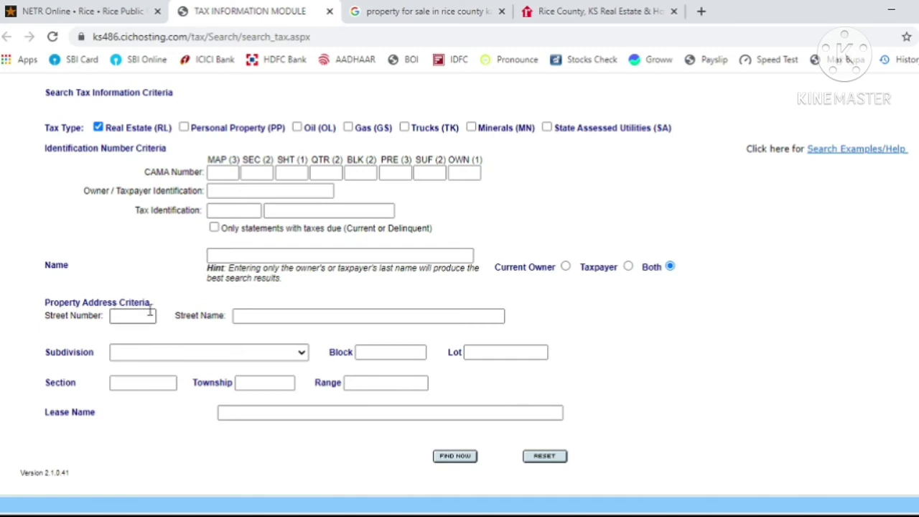
{"action": "left_click", "coordinate": [430, 8]}
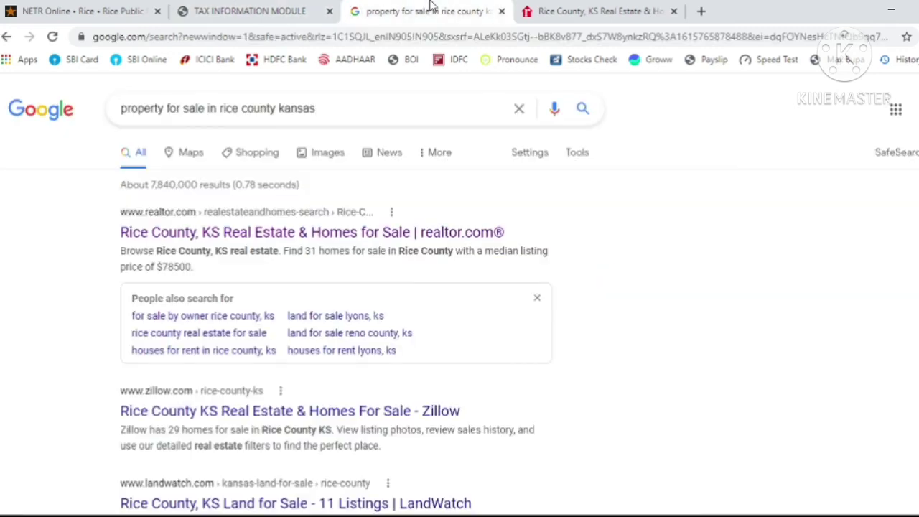
{"action": "left_click", "coordinate": [615, 9]}
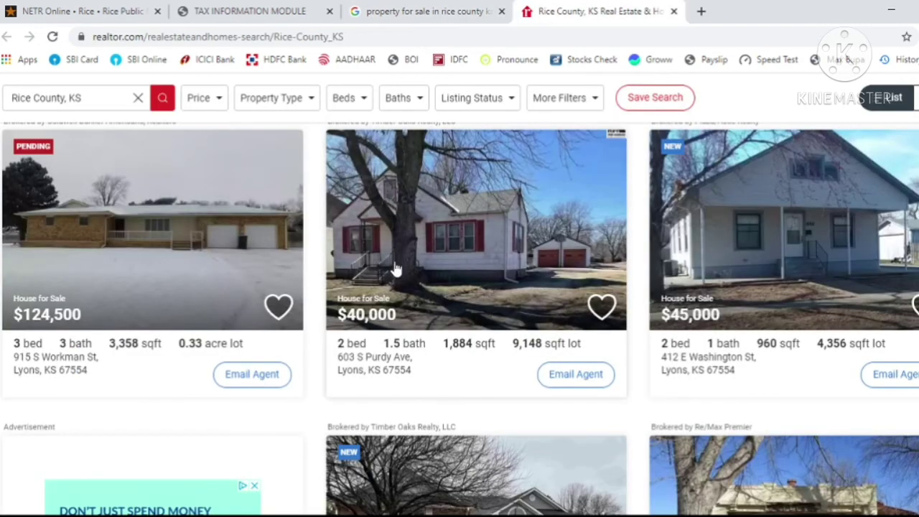
{"action": "left_click", "coordinate": [313, 6]}
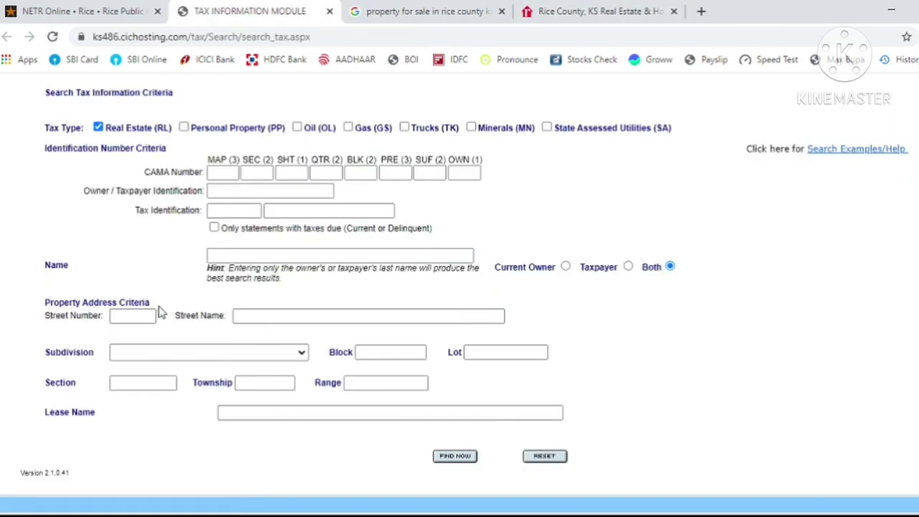
{"action": "left_click", "coordinate": [133, 315]}
{"action": "left_click", "coordinate": [133, 314]}
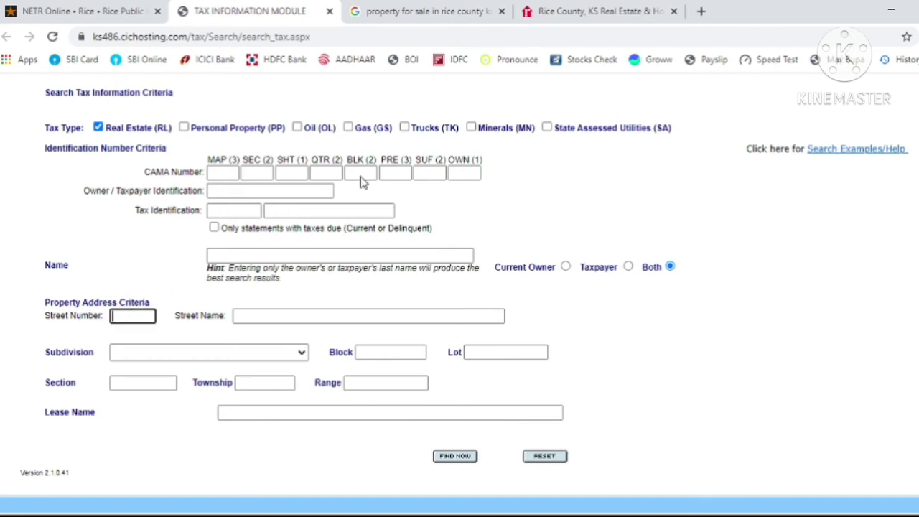
{"action": "left_click", "coordinate": [577, 8]}
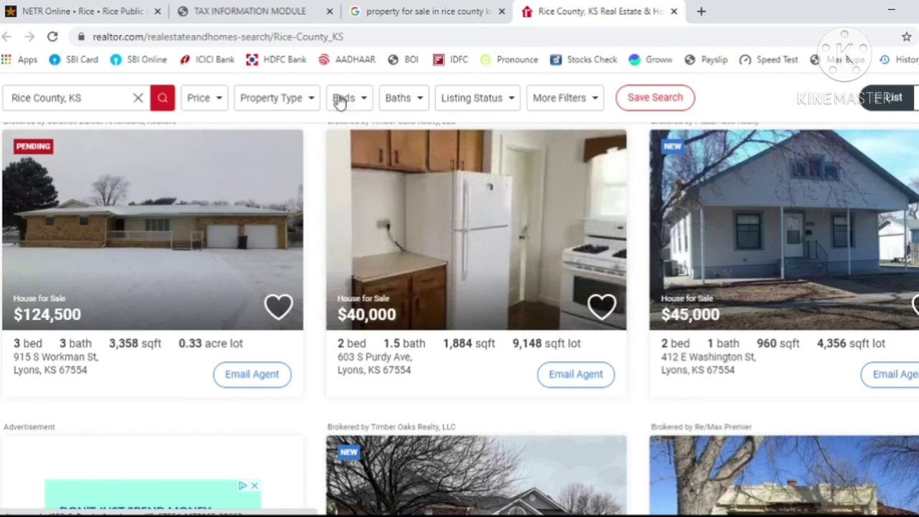
{"action": "left_click", "coordinate": [250, 10]}
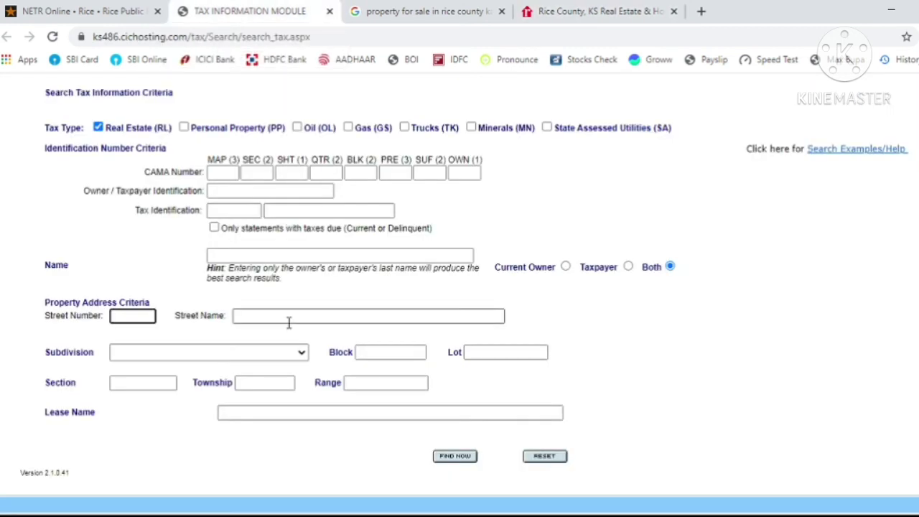
{"action": "left_click", "coordinate": [568, 10]}
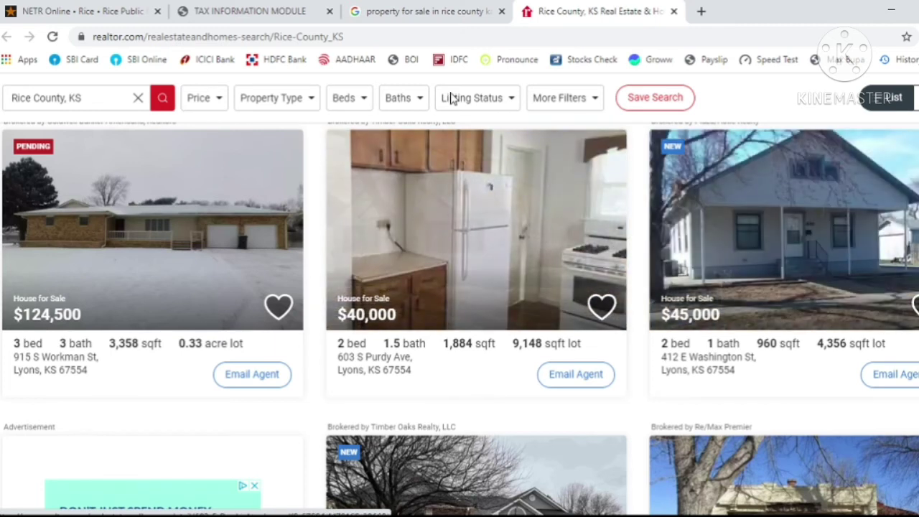
{"action": "left_click", "coordinate": [441, 5]}
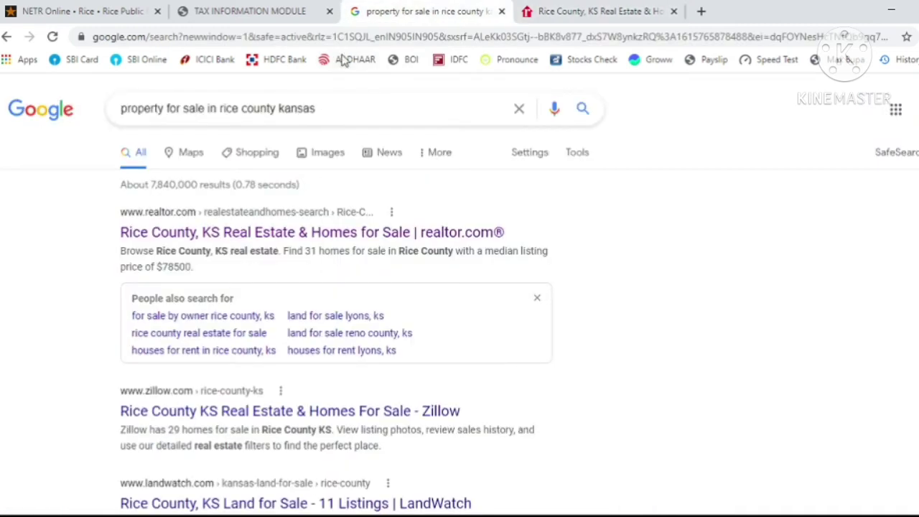
{"action": "left_click", "coordinate": [267, 8]}
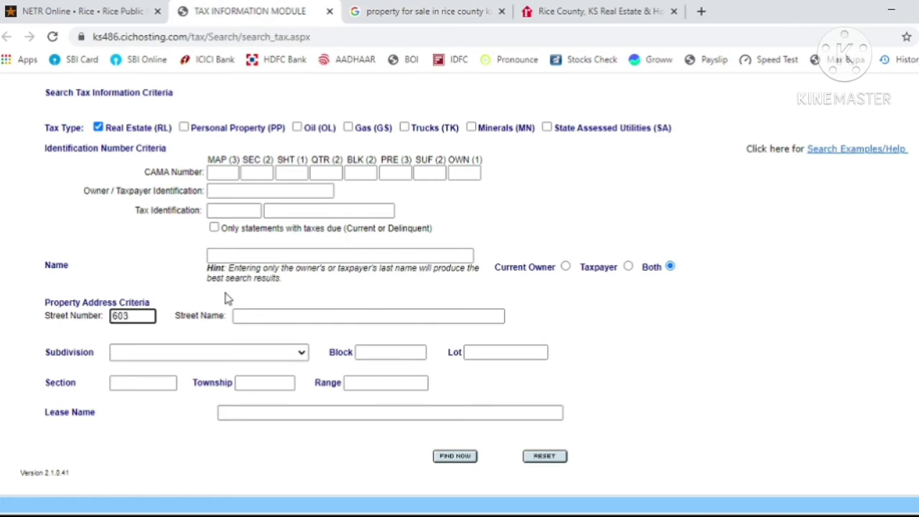
{"action": "key", "text": "Tab"}
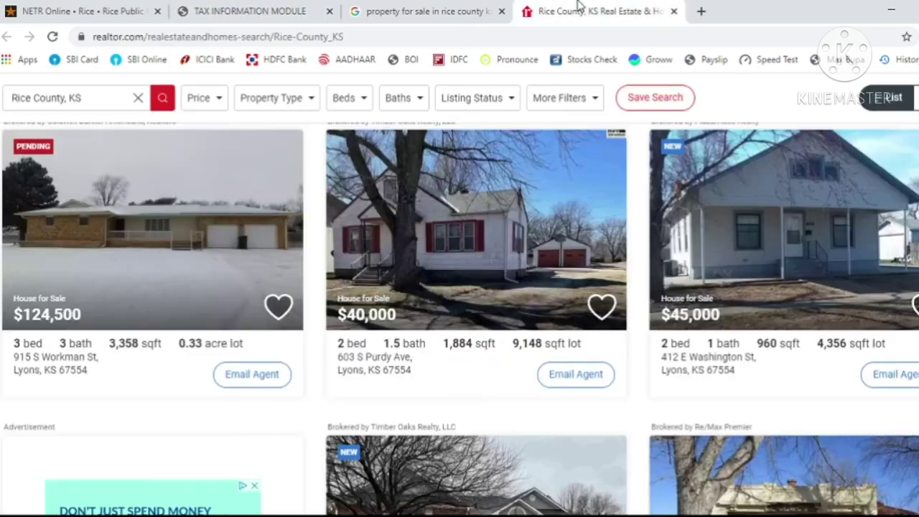
{"action": "left_click", "coordinate": [580, 8]}
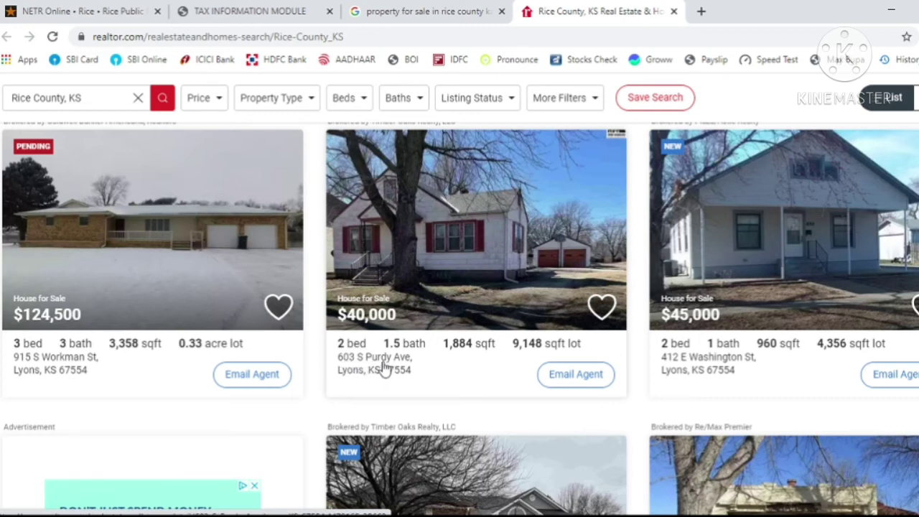
{"action": "left_click", "coordinate": [266, 11]}
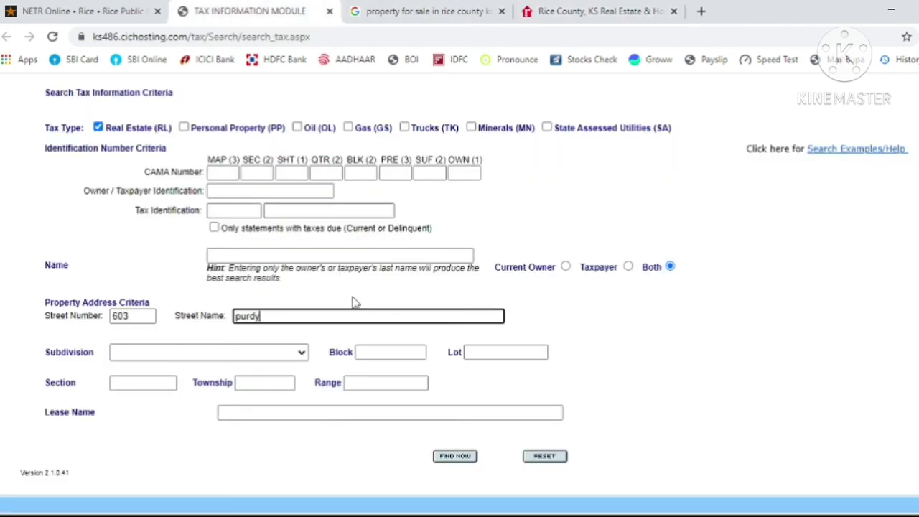
{"action": "left_click", "coordinate": [458, 459]}
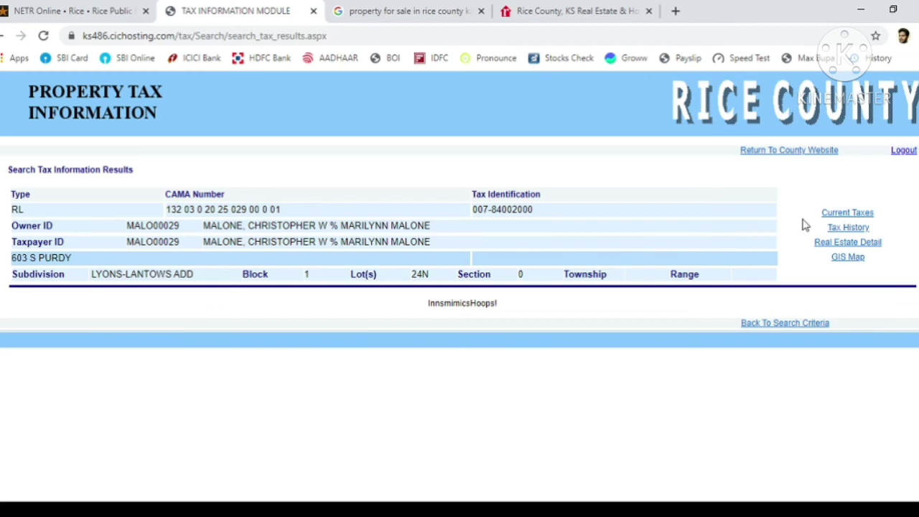
{"action": "left_click", "coordinate": [846, 214]}
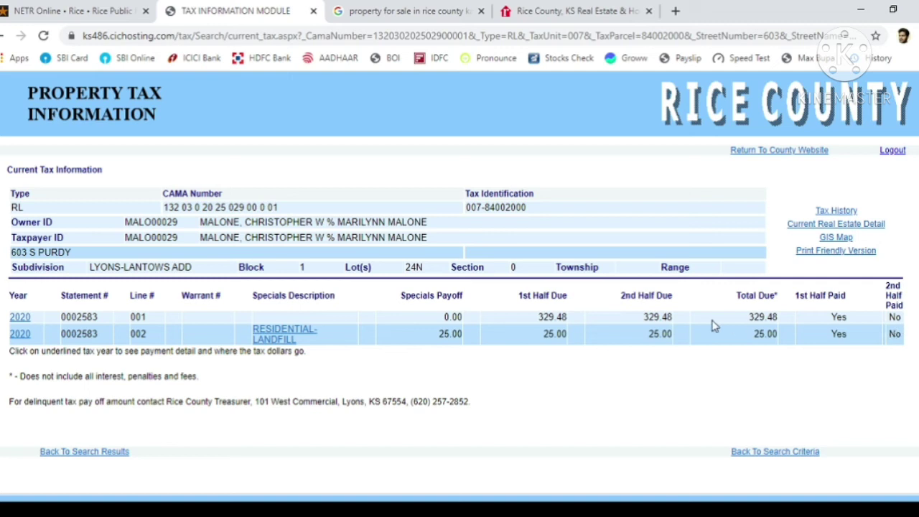
{"action": "left_click", "coordinate": [836, 211]}
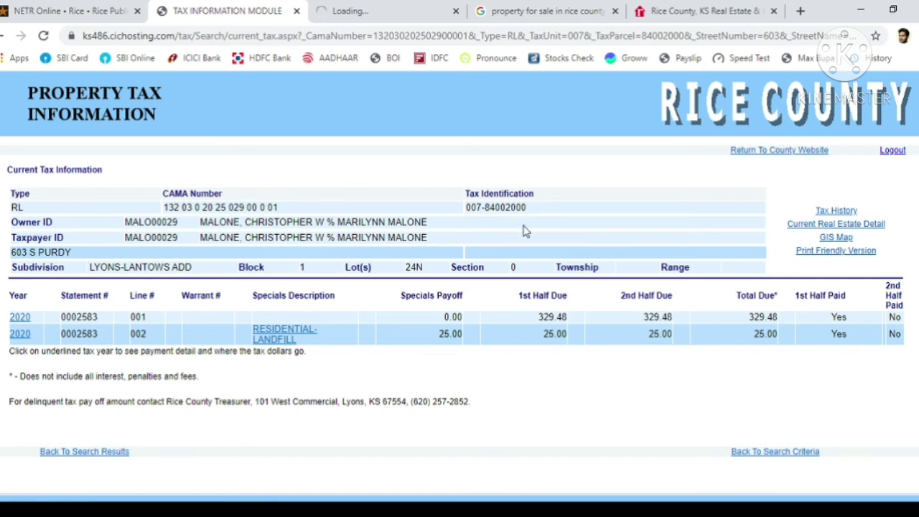
{"action": "left_click", "coordinate": [366, 7]}
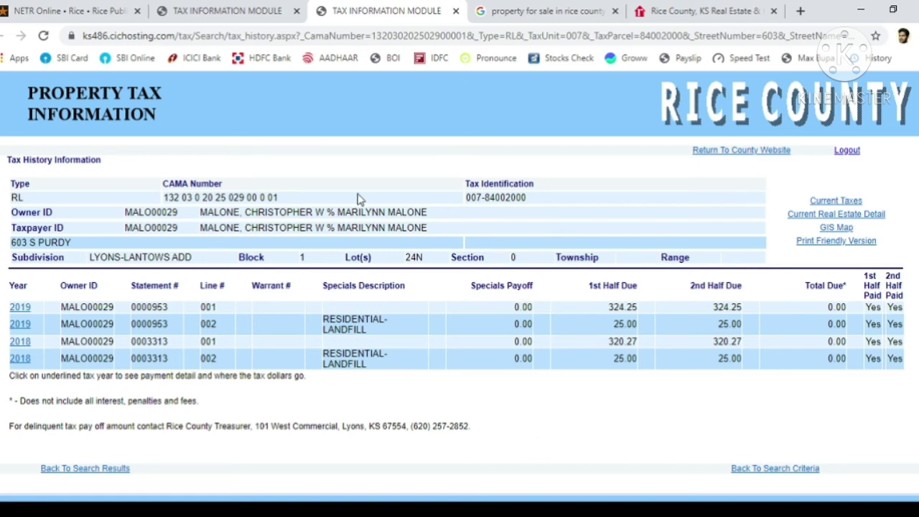
{"action": "left_click", "coordinate": [240, 8]}
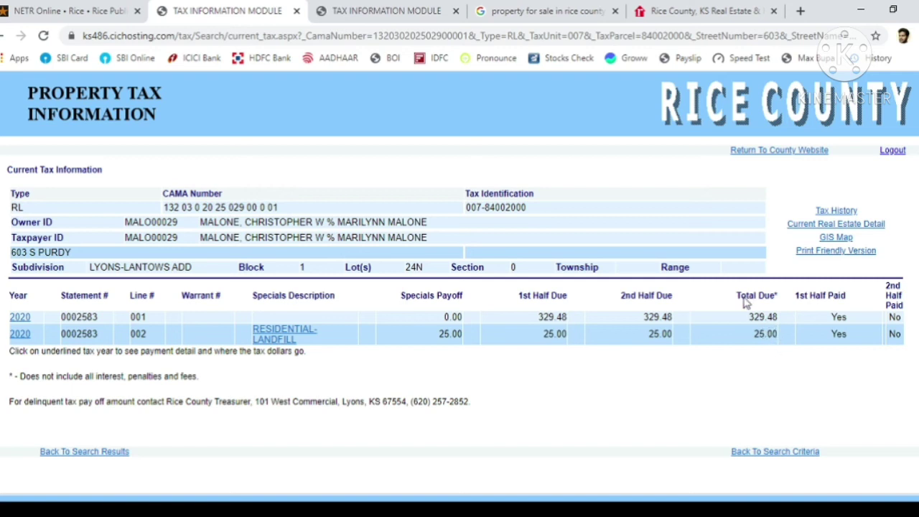
{"action": "left_click", "coordinate": [682, 8]}
- Search 'rice county kansas due dates' in a new tab and open the ricecounty.us Tax Calendar page
{"action": "left_click", "coordinate": [800, 11]}
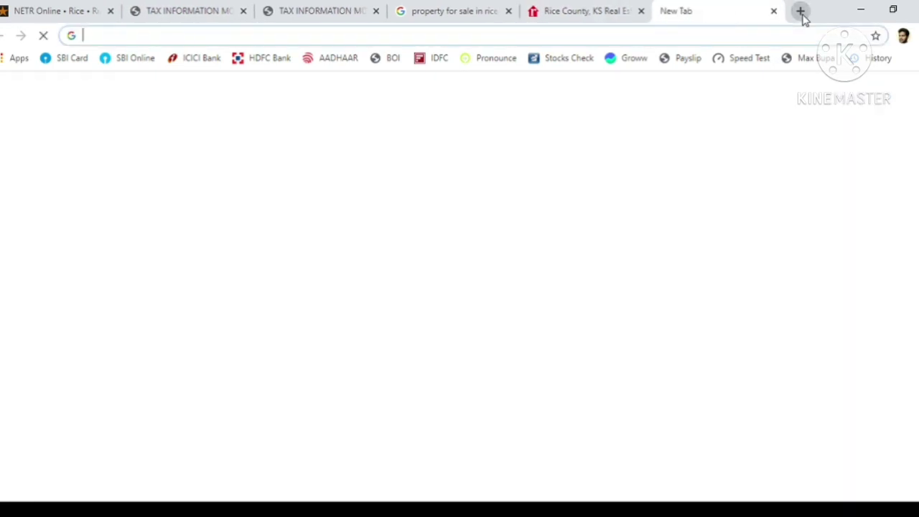
{"action": "type", "text": "rice"}
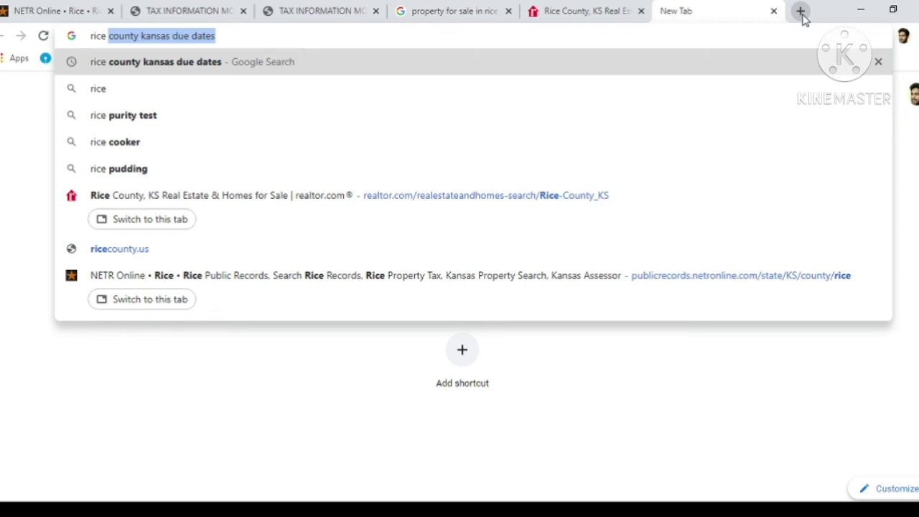
{"action": "key", "text": "Return"}
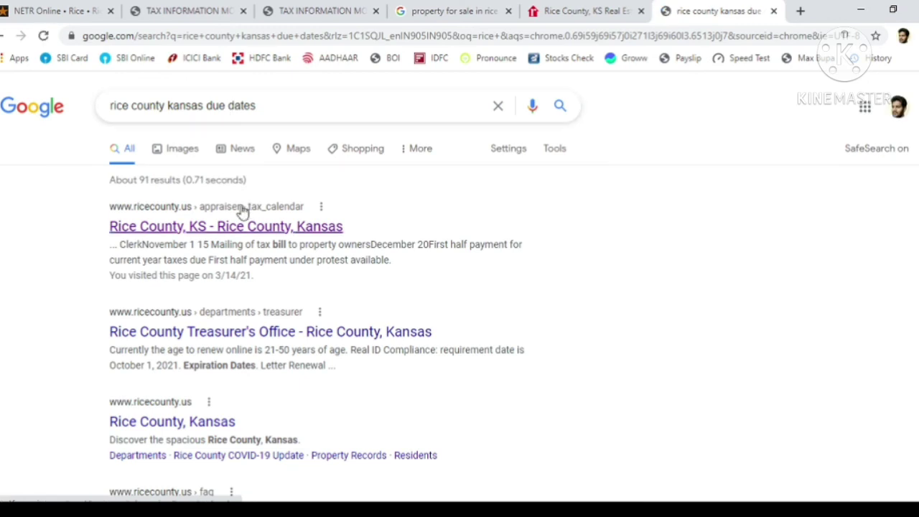
{"action": "left_click", "coordinate": [201, 227]}
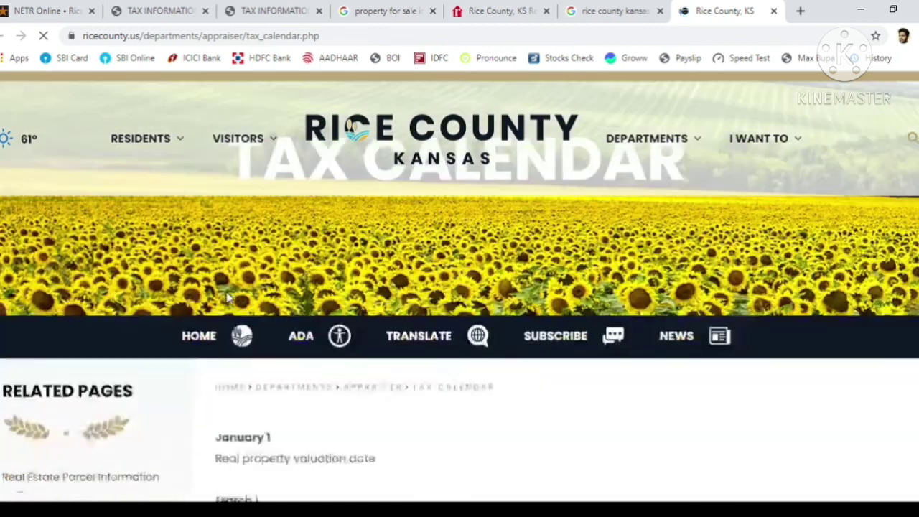
- Scroll through the Rice County tax calendar page
{"action": "scroll", "coordinate": [226, 292], "scroll_direction": "down", "scroll_amount": 2}
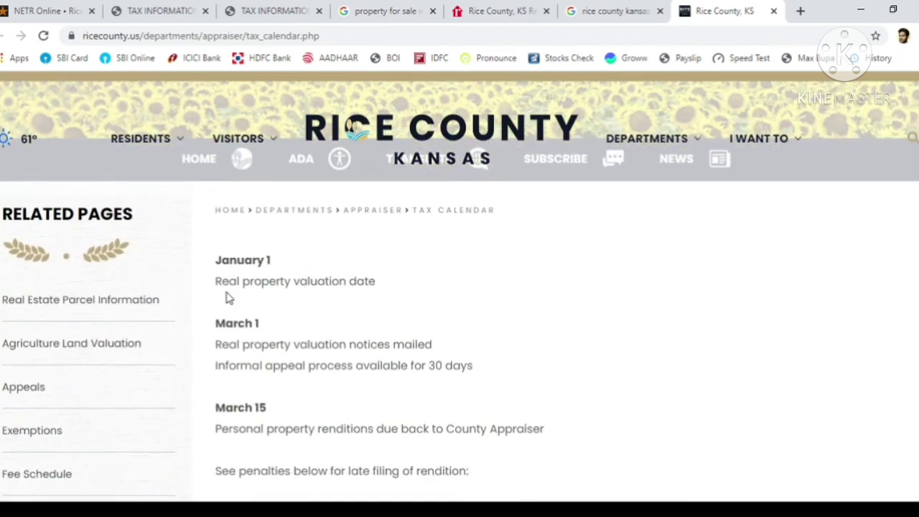
{"action": "scroll", "coordinate": [226, 293], "scroll_direction": "down", "scroll_amount": 3}
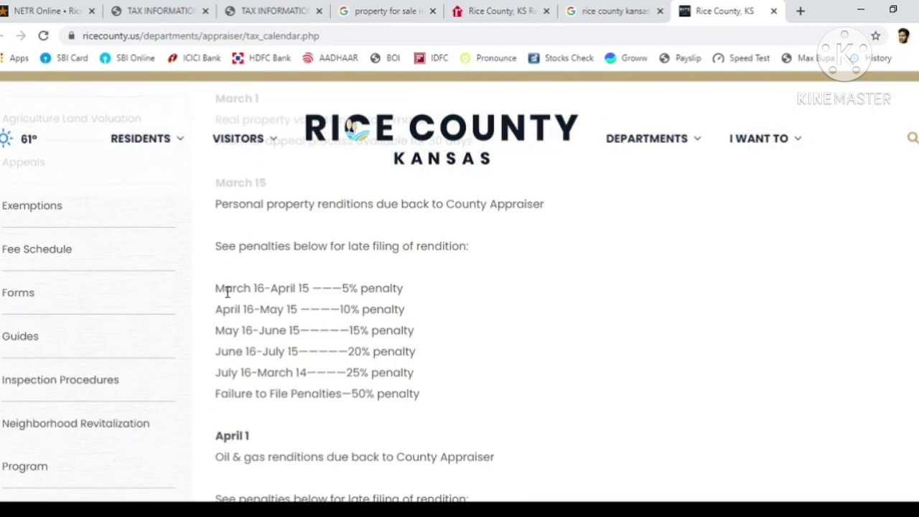
{"action": "scroll", "coordinate": [226, 292], "scroll_direction": "up", "scroll_amount": 1}
{"action": "scroll", "coordinate": [226, 292], "scroll_direction": "down", "scroll_amount": 2}
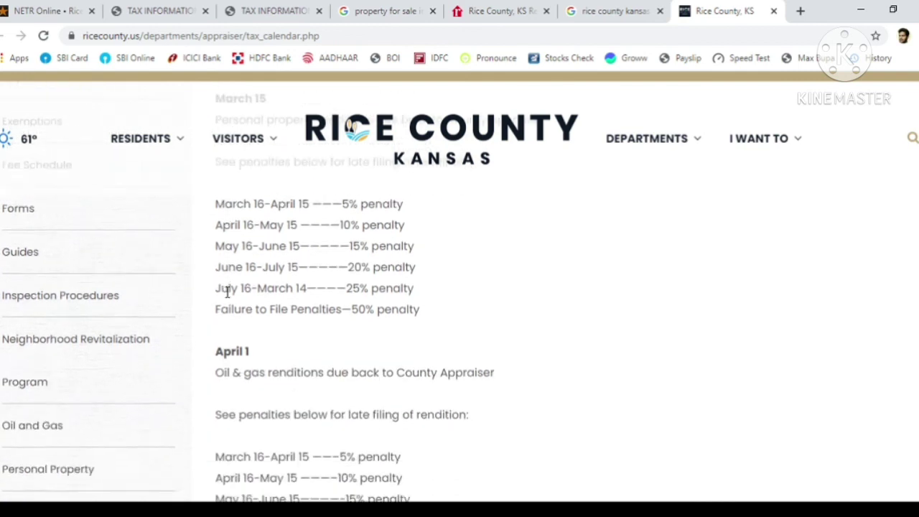
{"action": "scroll", "coordinate": [226, 292], "scroll_direction": "down", "scroll_amount": 5}
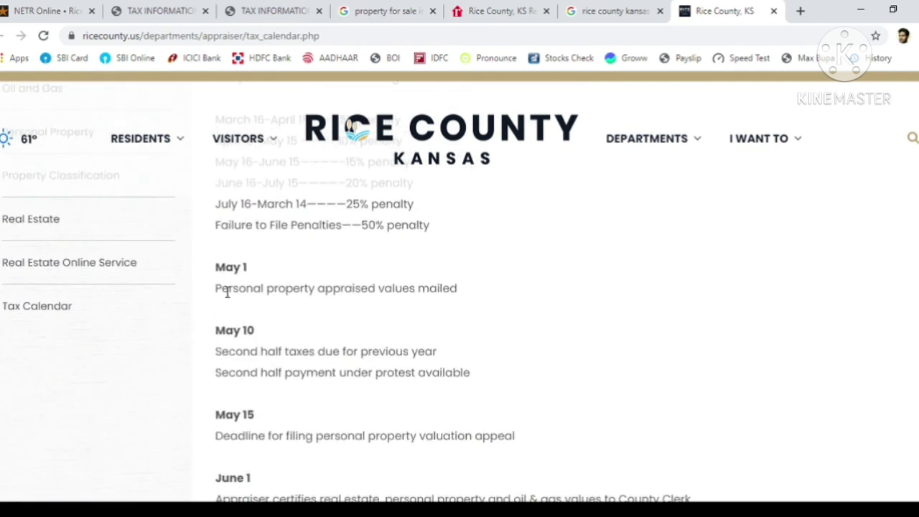
{"action": "scroll", "coordinate": [226, 291], "scroll_direction": "down", "scroll_amount": 1}
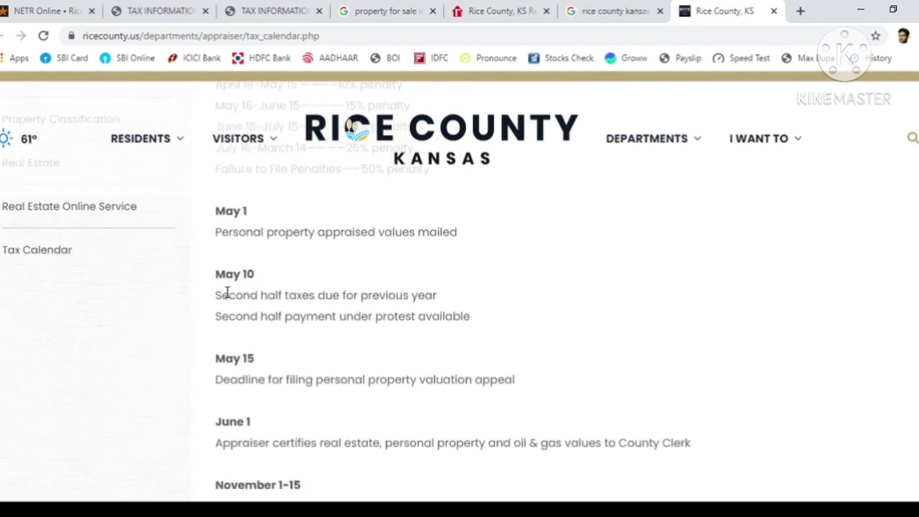
{"action": "scroll", "coordinate": [227, 292], "scroll_direction": "down", "scroll_amount": 2}
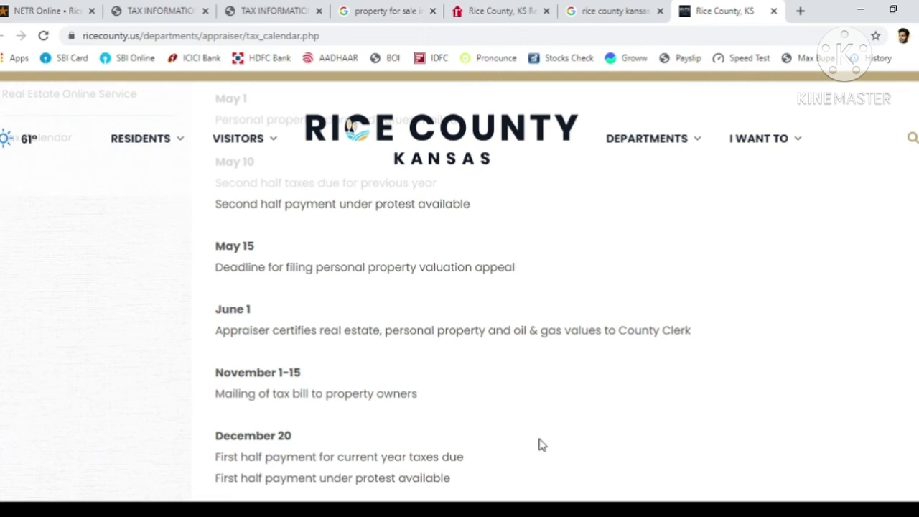
- Find 'first' on the page to locate the December 20 first-half due date, then return to the tax record
{"action": "key", "text": "ctrl+f"}
{"action": "type", "text": "first"}
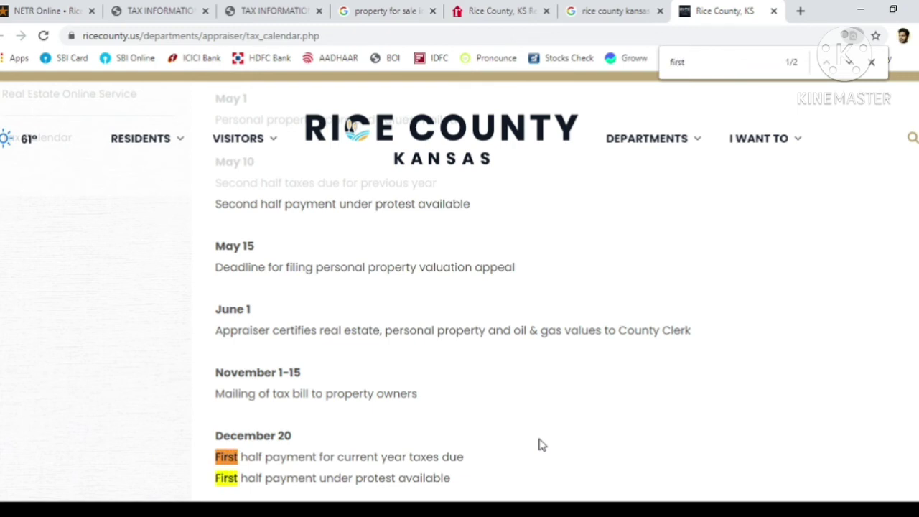
{"action": "key", "text": "Return"}
{"action": "key", "text": "Return"}
{"action": "left_click", "coordinate": [182, 7]}
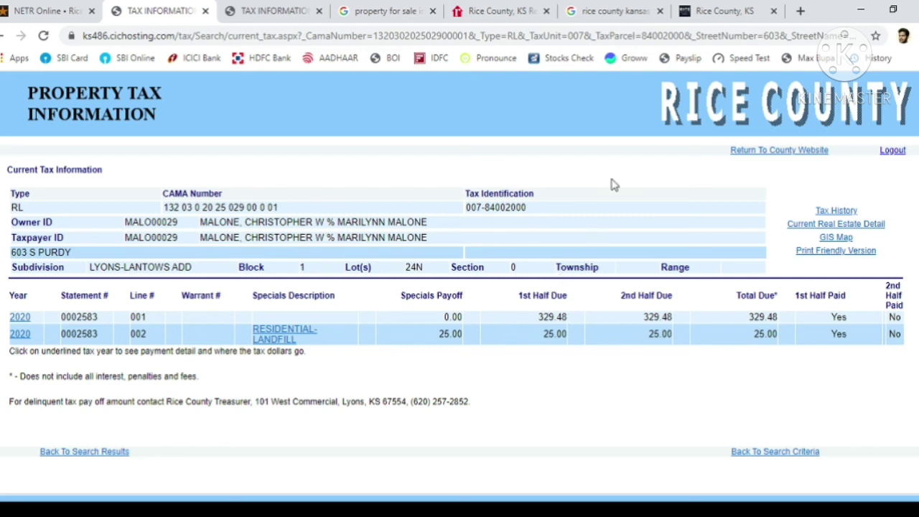
{"action": "left_click", "coordinate": [728, 9]}
{"action": "mouse_move", "coordinate": [646, 138]}
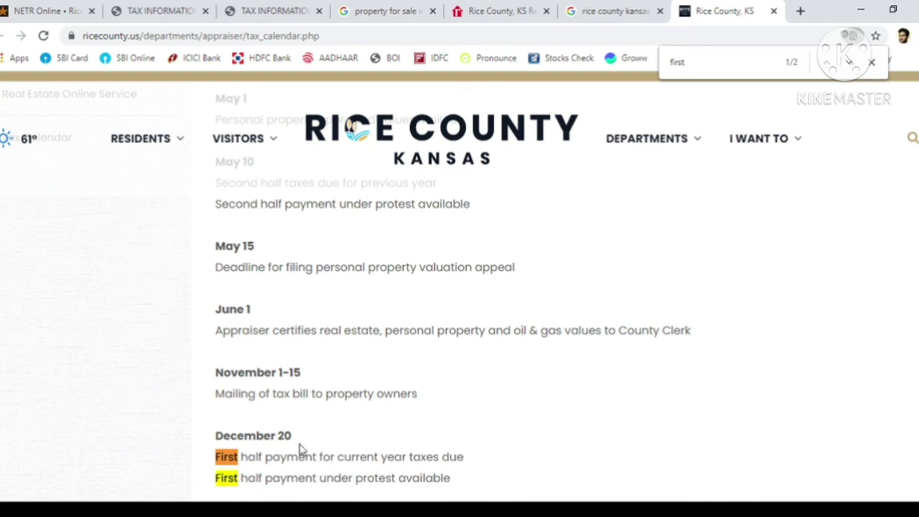
{"action": "left_click", "coordinate": [155, 9]}
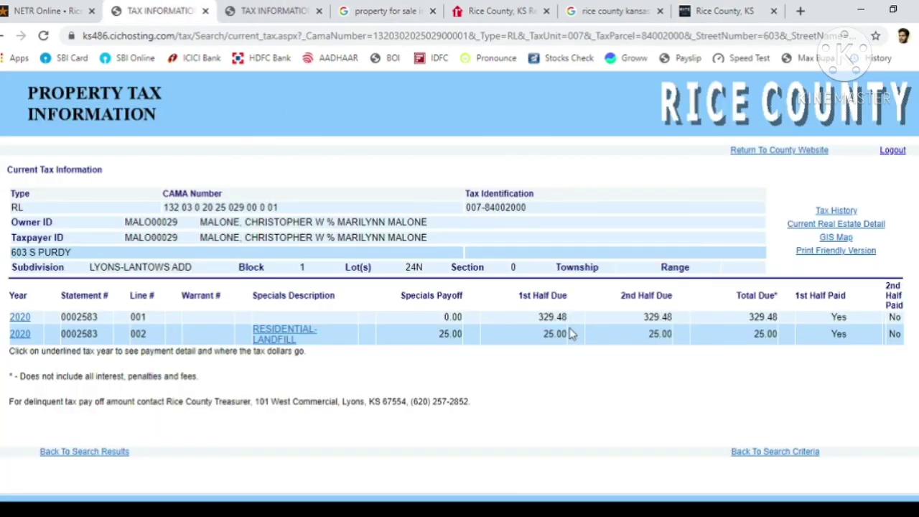
{"action": "left_click", "coordinate": [721, 10]}
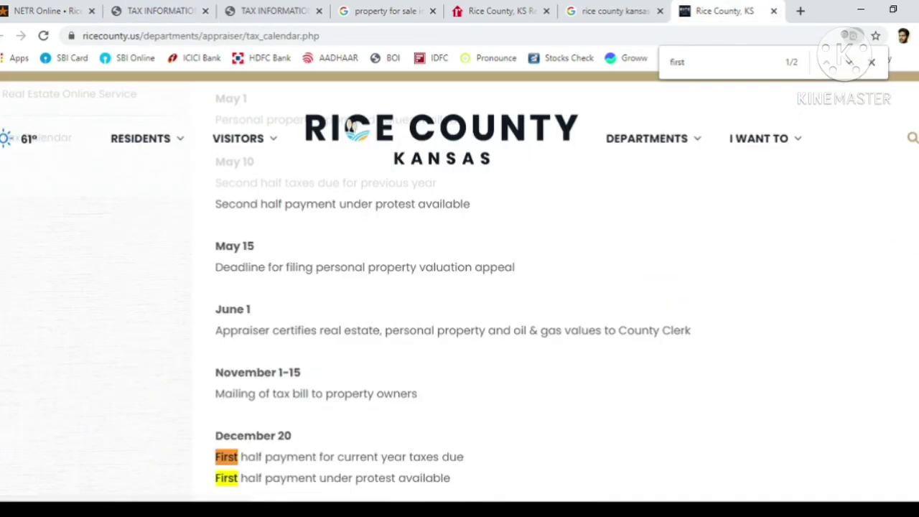
{"action": "scroll", "coordinate": [351, 127], "scroll_direction": "up", "scroll_amount": 5}
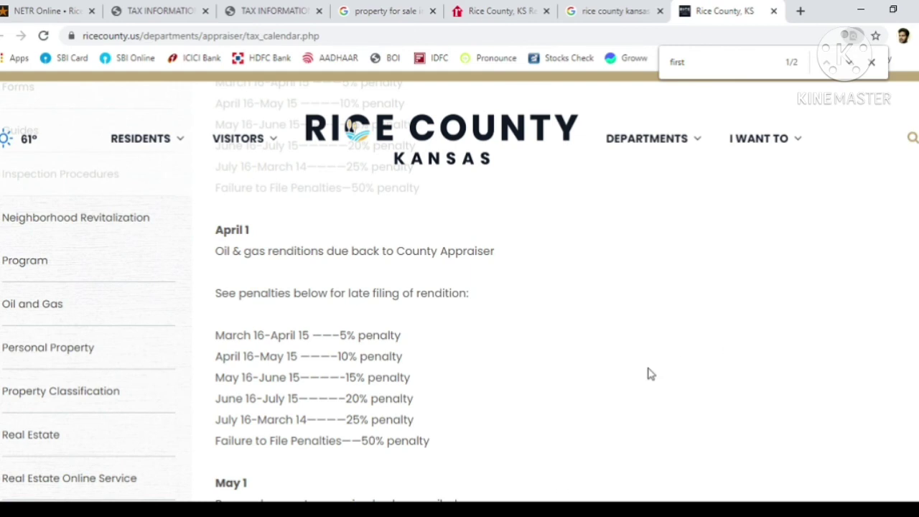
{"action": "scroll", "coordinate": [648, 373], "scroll_direction": "down", "scroll_amount": 3}
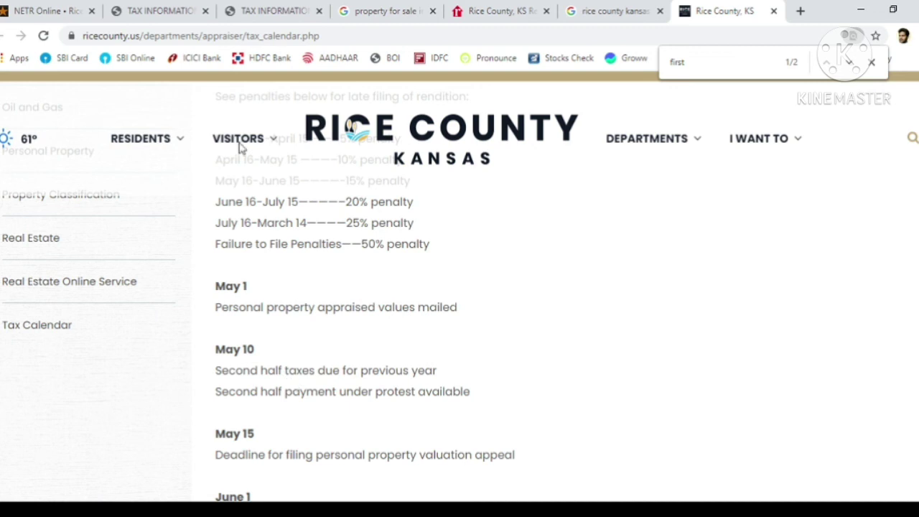
{"action": "left_click", "coordinate": [176, 8]}
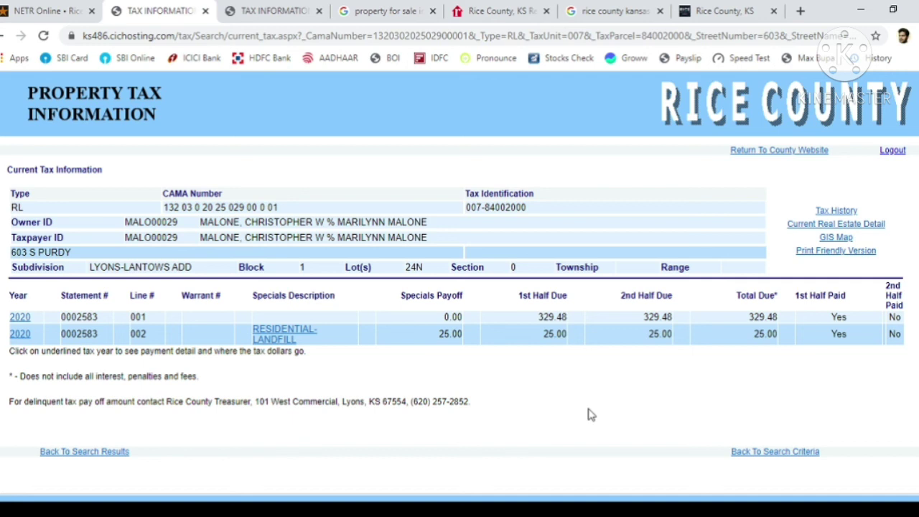
{"action": "left_click", "coordinate": [483, 9]}
{"action": "mouse_move", "coordinate": [512, 262]}
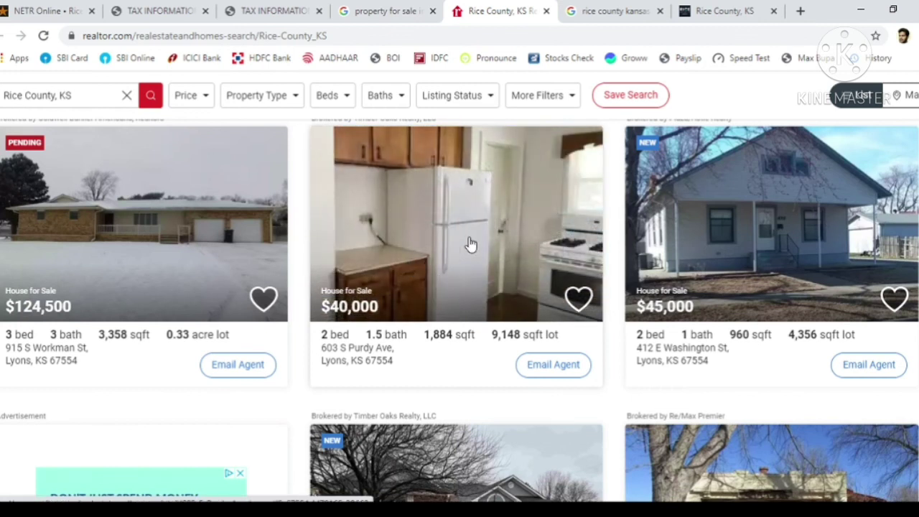
{"action": "mouse_move", "coordinate": [679, 266]}
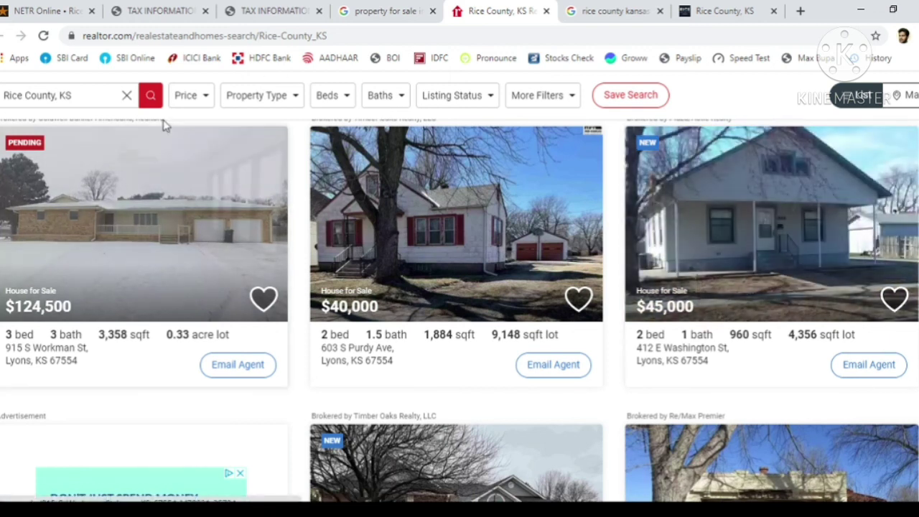
{"action": "left_click", "coordinate": [363, 10]}
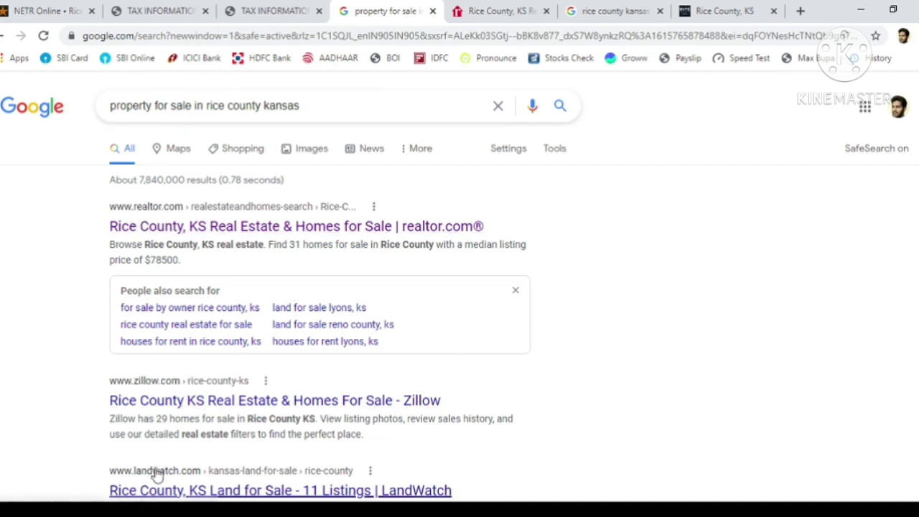
{"action": "scroll", "coordinate": [459, 287], "scroll_direction": "down", "scroll_amount": 2}
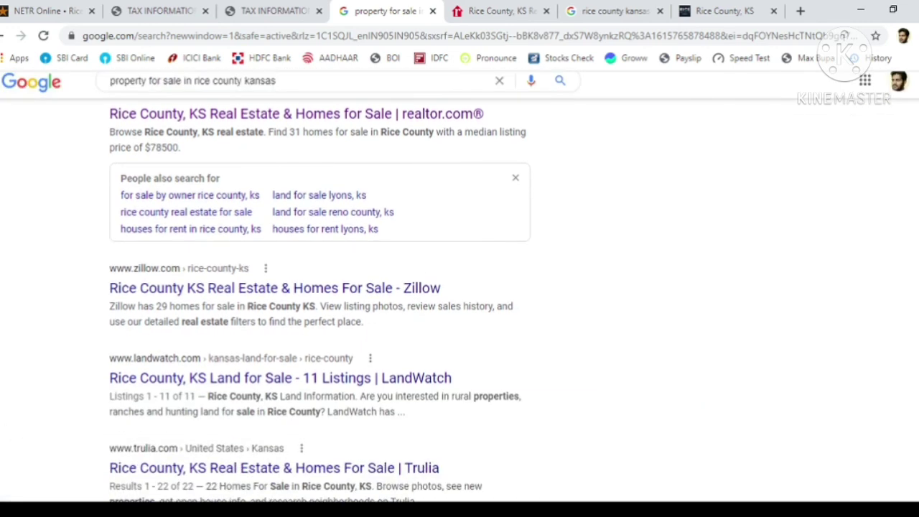
{"action": "scroll", "coordinate": [460, 287], "scroll_direction": "up", "scroll_amount": 2}
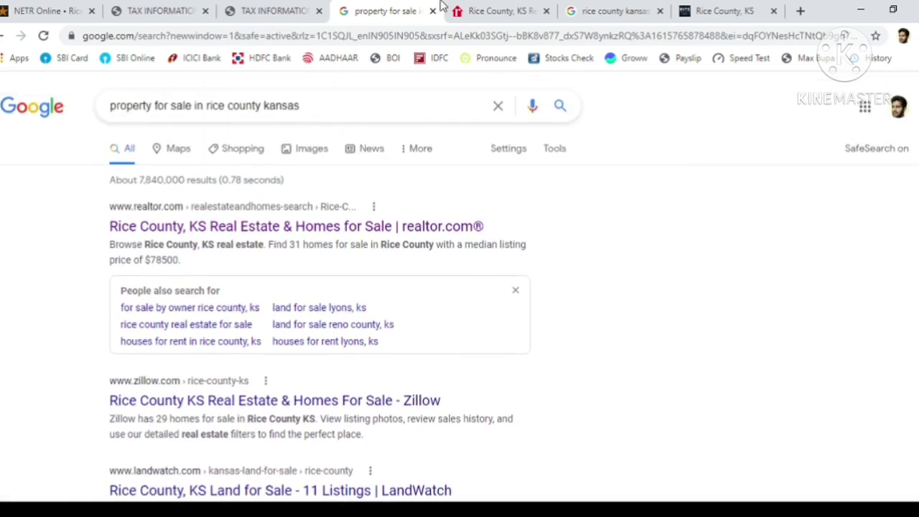
{"action": "left_click", "coordinate": [499, 11]}
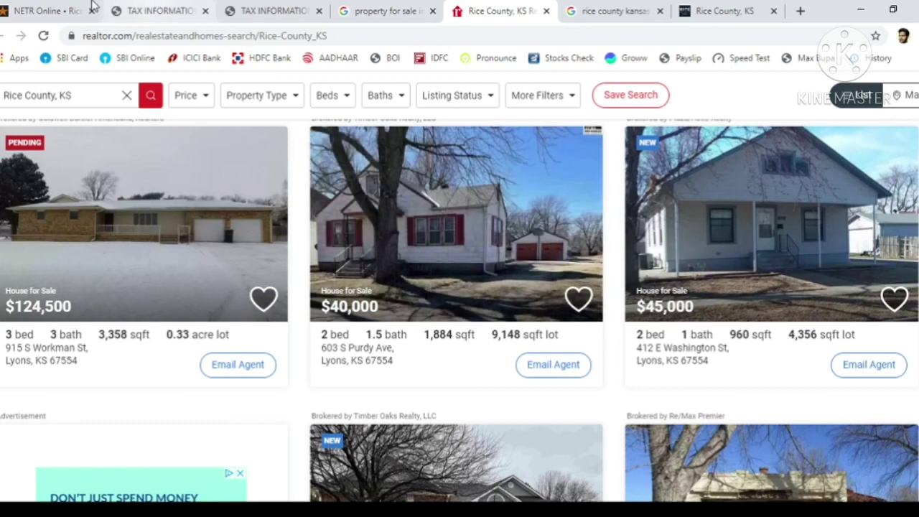
{"action": "left_click", "coordinate": [89, 8]}
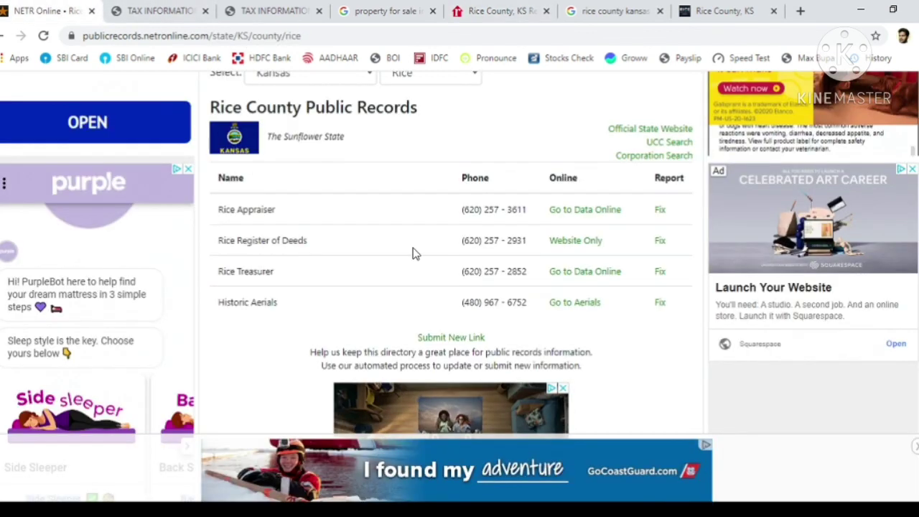